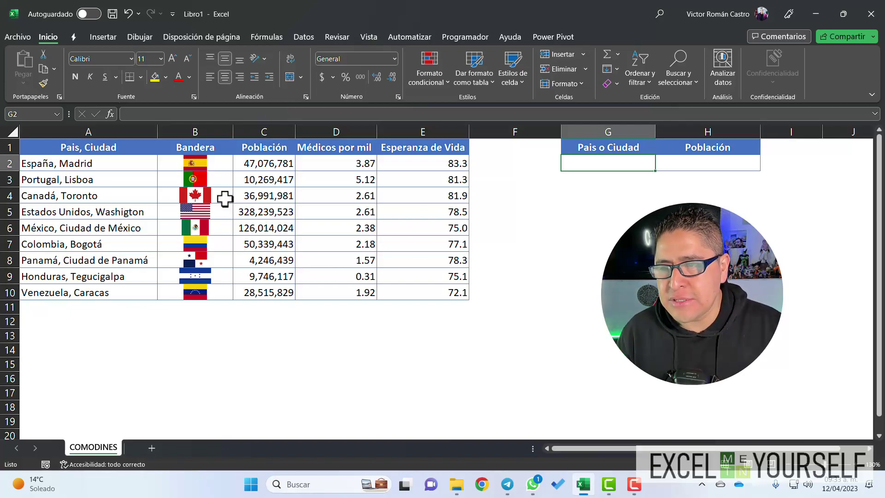
- Browse the country and city entries and their flag images in the table
click(111, 162)
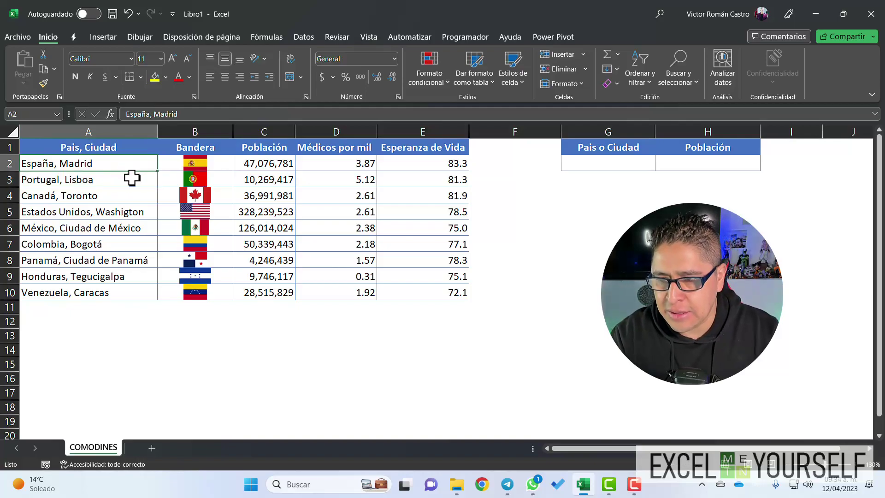
click(133, 179)
key(Down)
key(Down)
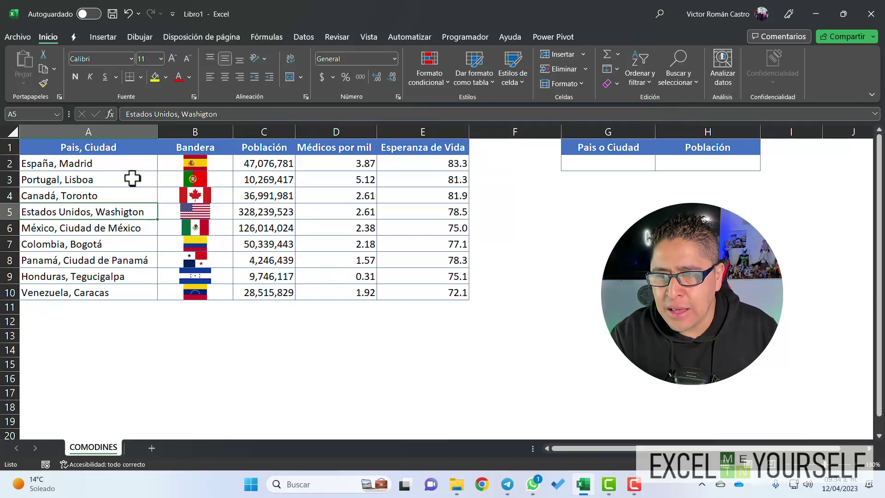
key(Down)
key(Down)
key(Down)
key(Down)
key(Up)
key(Up)
key(Up)
key(Up)
key(Right)
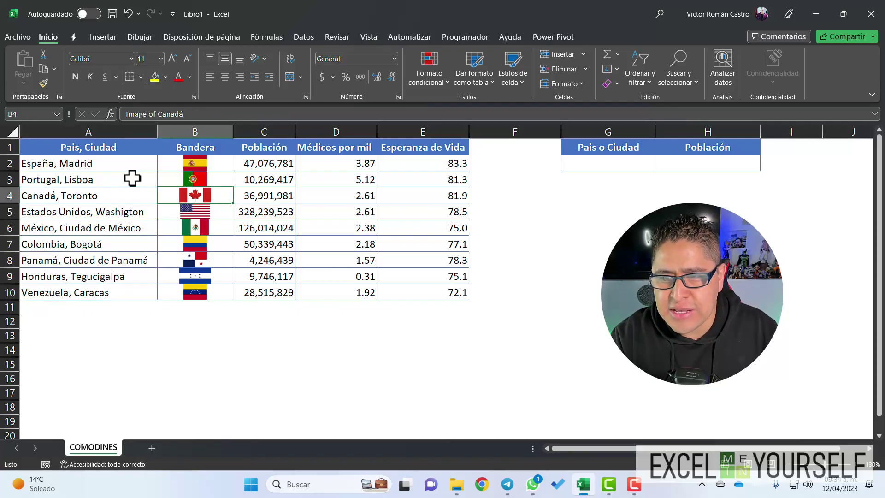
key(Up)
key(Up)
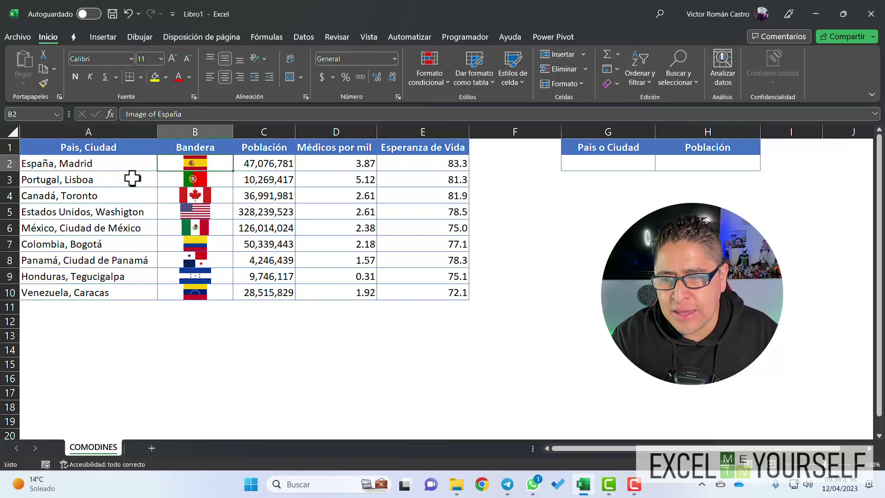
key(Down)
key(Down)
key(Down)
key(Down)
key(Down)
key(Down)
key(Down)
key(Down)
key(Down)
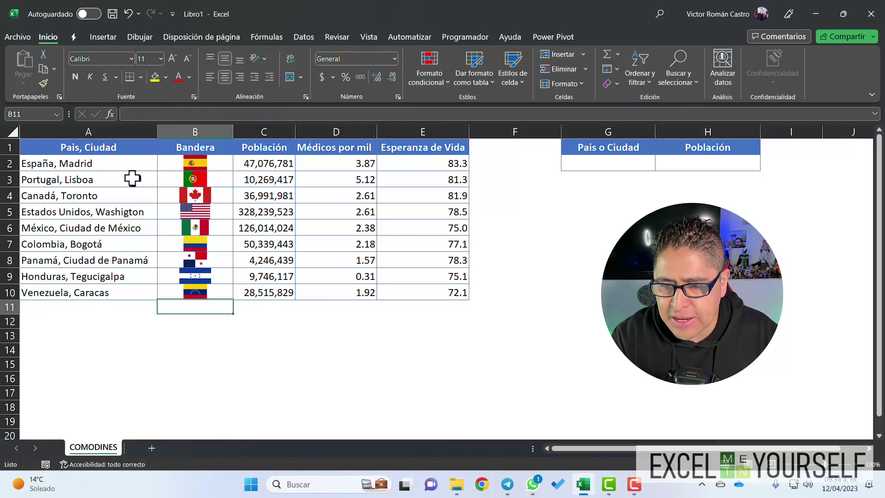
key(Up)
key(Up)
key(Up)
key(Up)
key(Up)
key(Up)
key(Up)
key(Up)
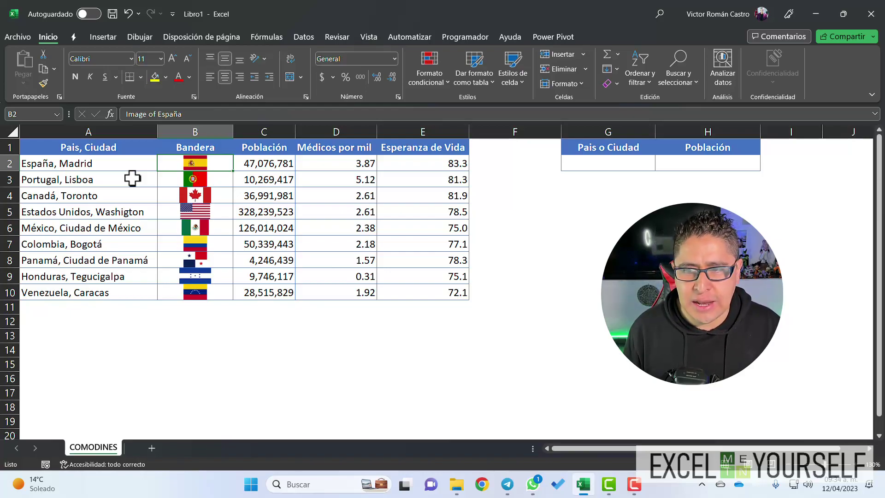
- Review España's population, life expectancy and doctors per thousand, then move to search cell G2
key(Right)
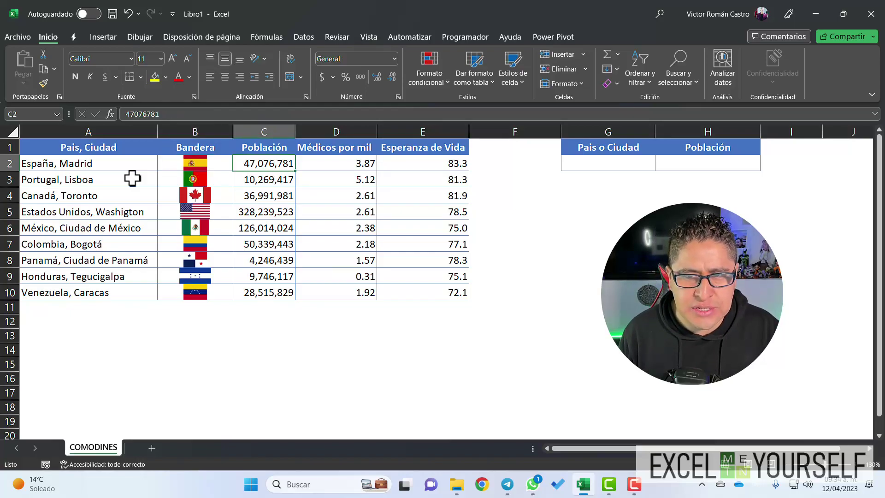
key(Right)
key(Right)
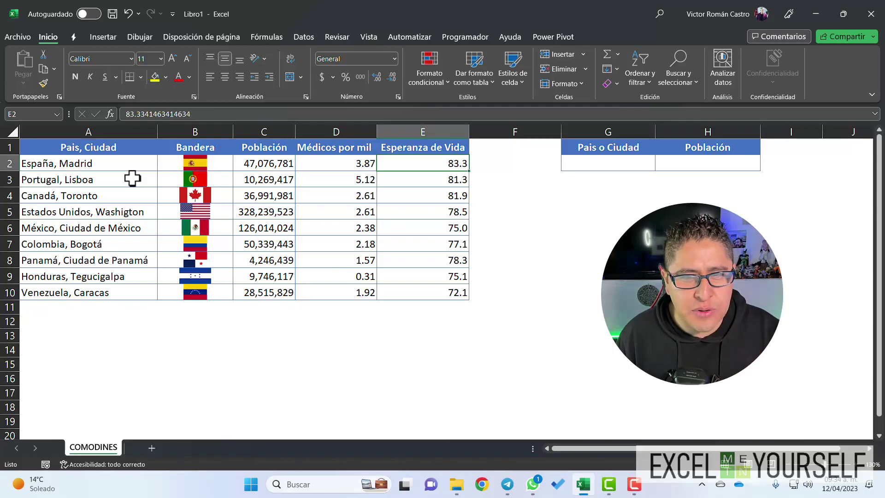
key(Left)
key(Right)
key(Up)
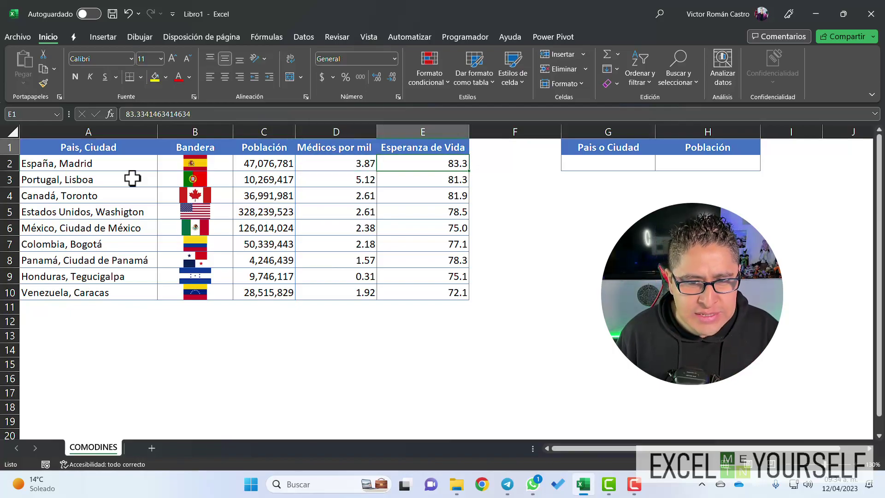
key(Down)
key(Left)
key(Left)
key(Left)
key(Left)
key(Right)
key(Right)
key(Right)
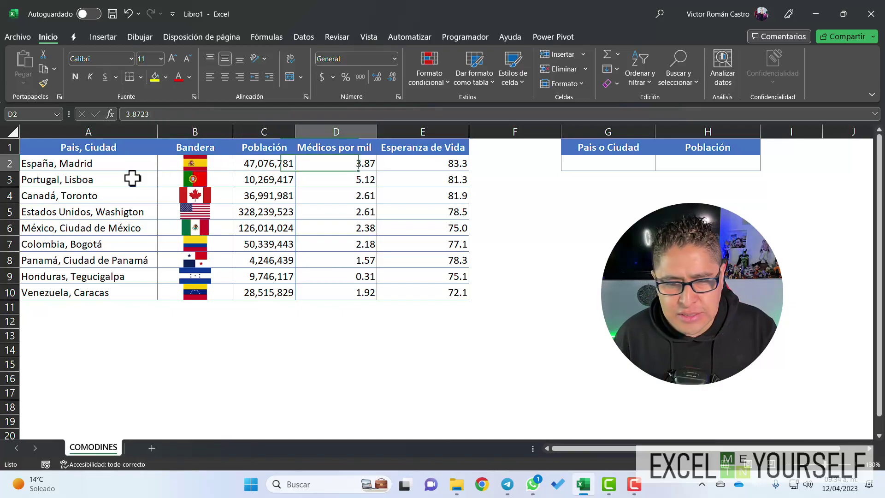
key(Right)
key(Right)
key(Right)
key(Left)
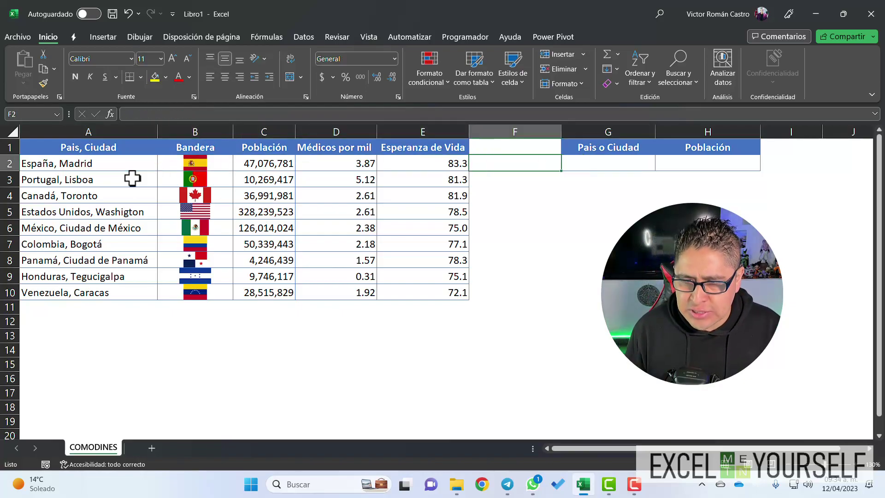
key(Right)
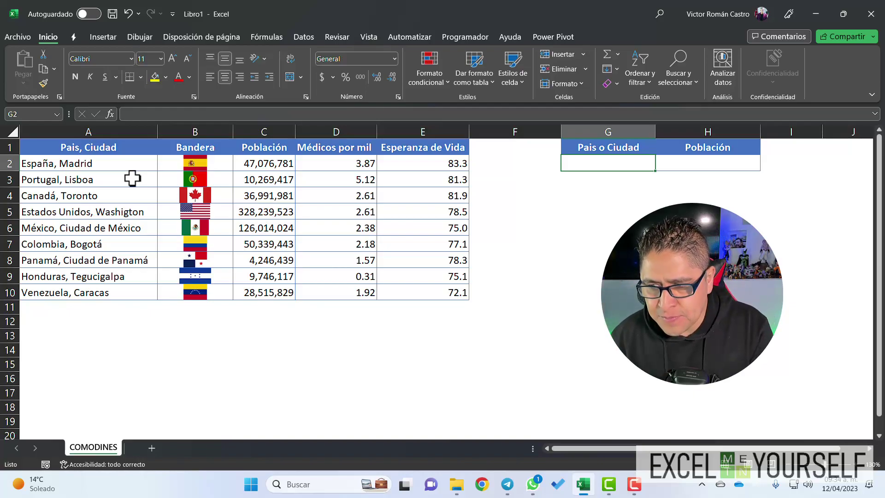
- Enter Panamá as the search term in G2
text(p)
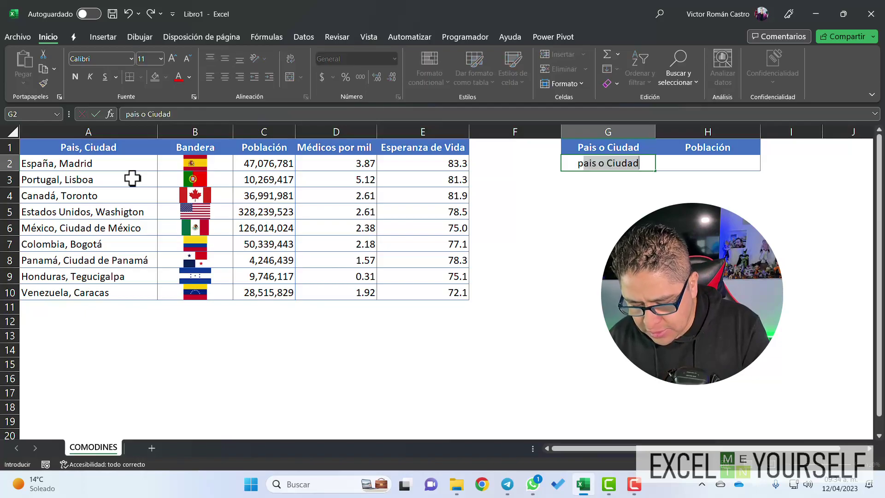
text(ANAMA)
key(BackSpace)
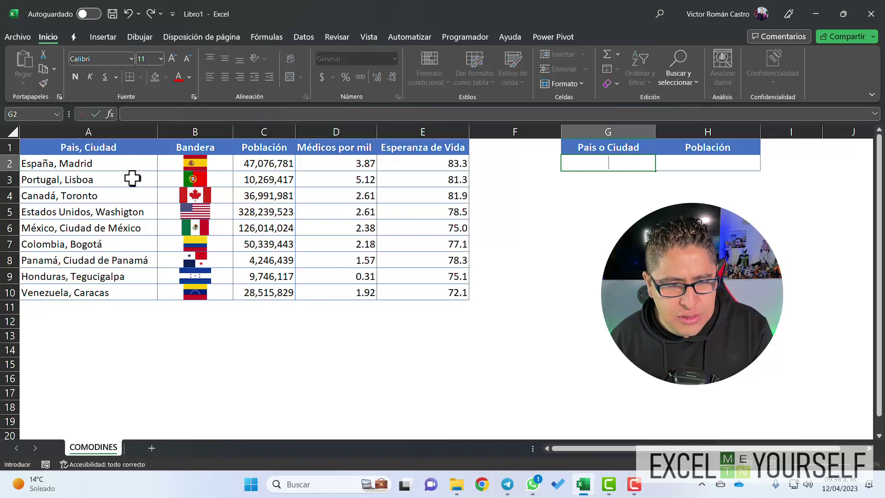
text(Panam)
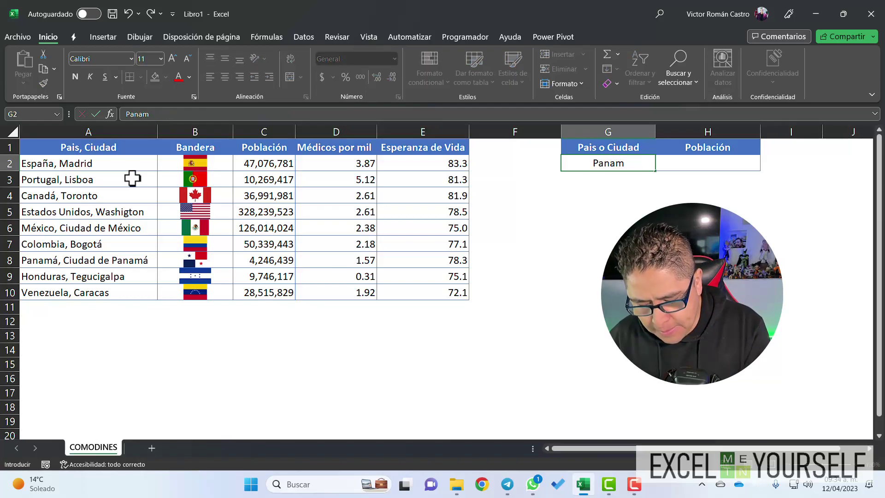
text(á)
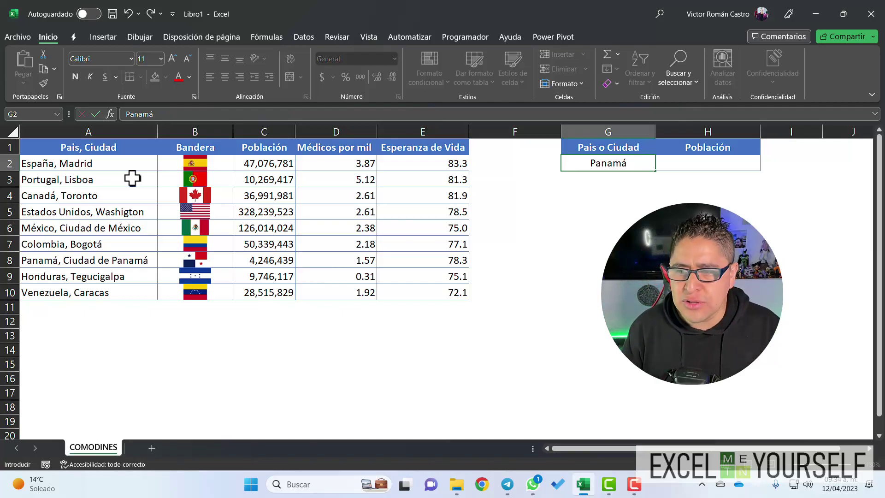
key(Tab)
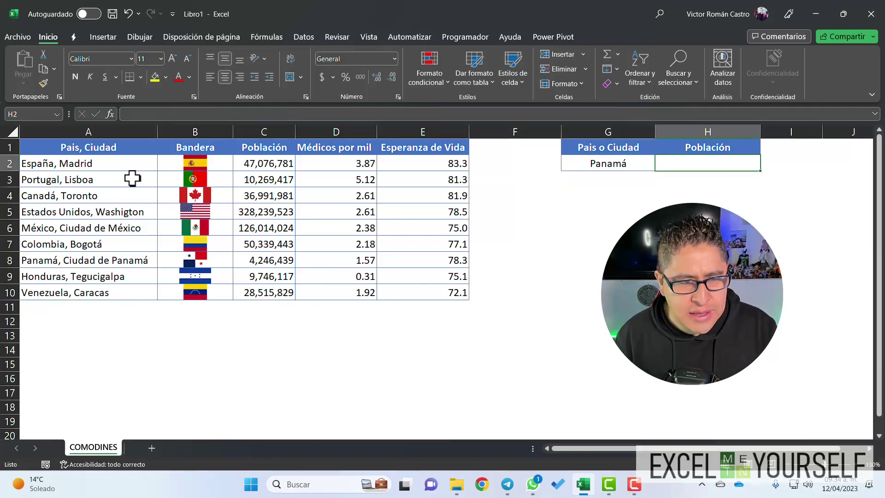
- Start a BUSCARV in H2 looking up G2 in the table A2:E10
text(=busc)
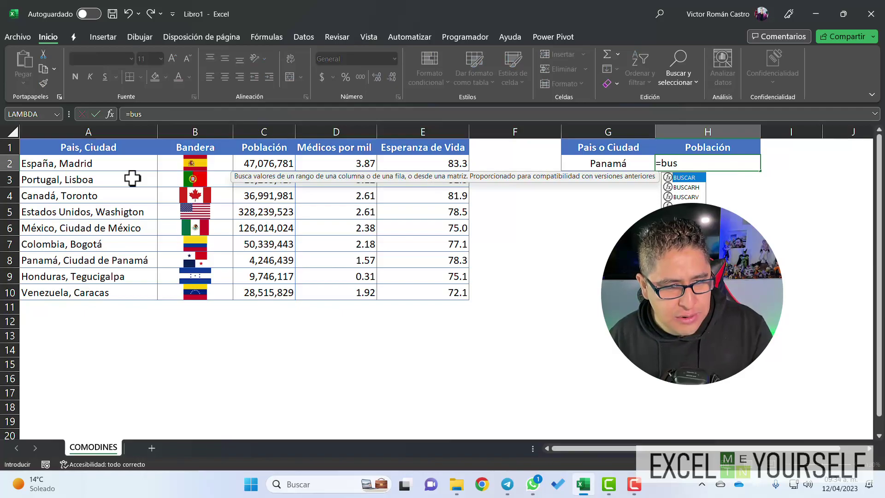
key(Down)
key(Down)
key(Tab)
key(Left)
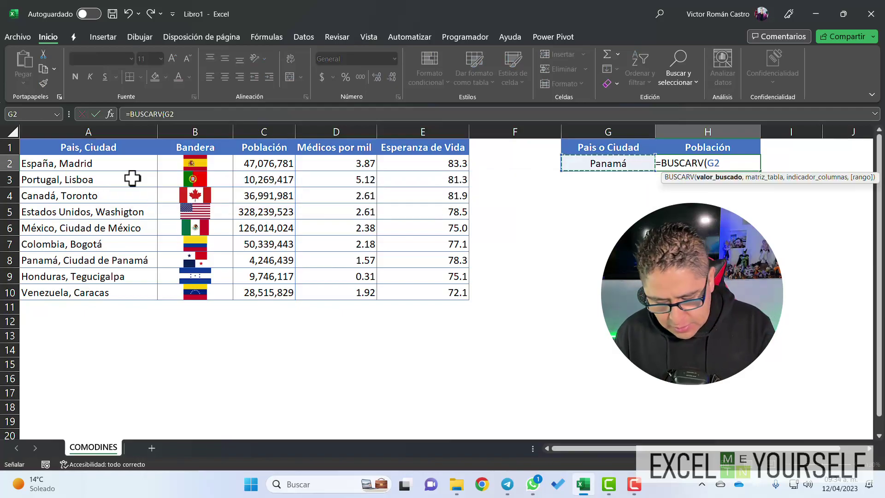
text(,)
key(ctrl+Left)
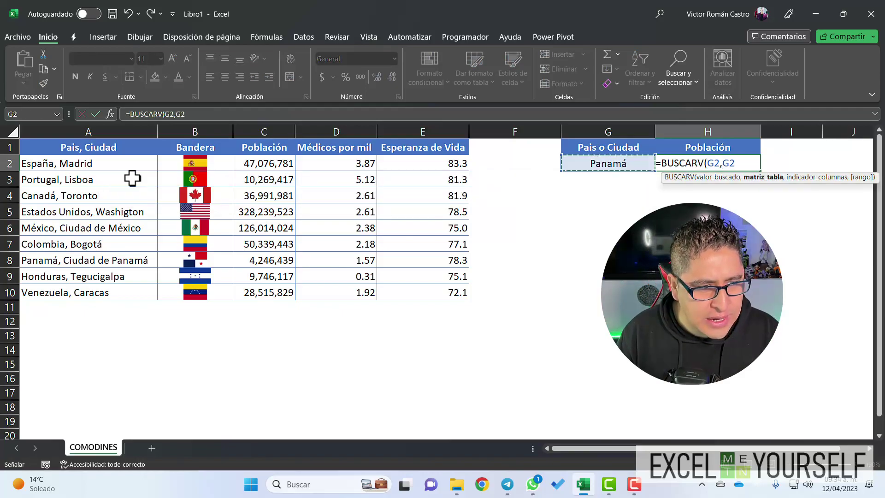
key(ctrl+Left)
key(ctrl+Left)
key(shift+Down)
key(shift+Down)
key(shift+Down)
key(shift+Down)
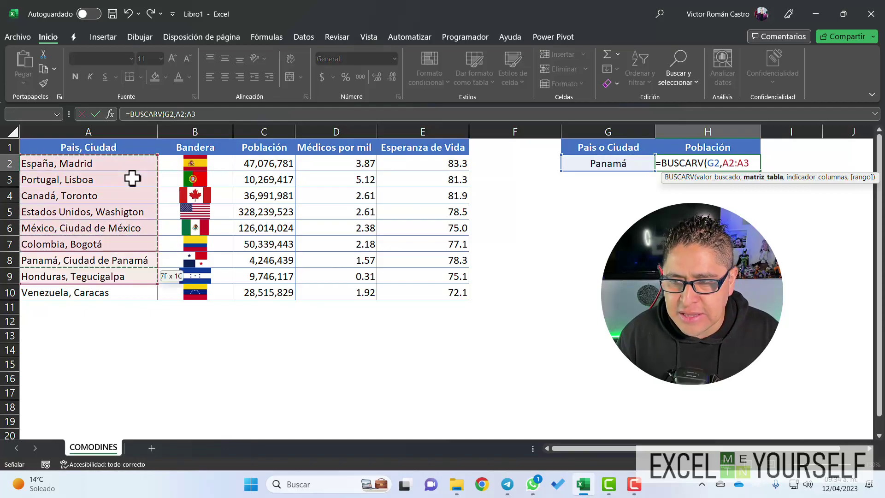
key(shift+Down)
key(shift+Right)
key(shift+Right)
key(shift+Right)
key(shift+Up)
key(shift+Right)
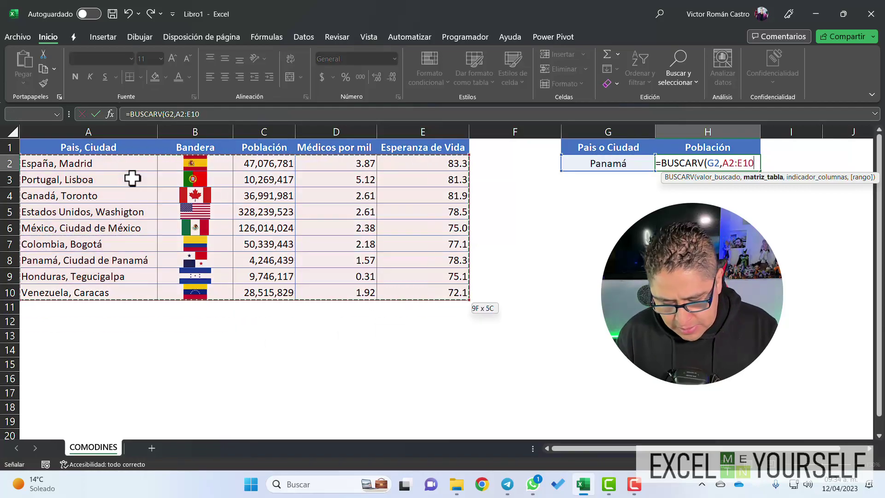
- Finish with column 2 and FALSO exact match, committing =BUSCARV(G2,A2:E10,2,FALSO)
text(,2,)
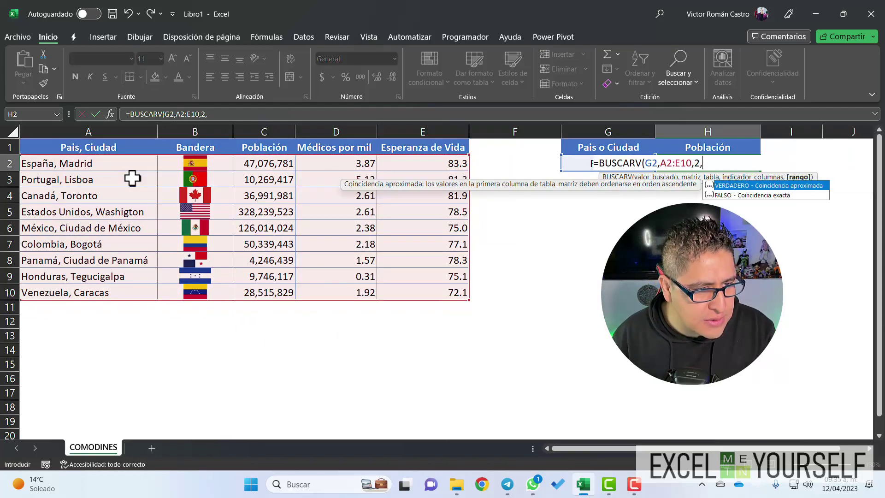
key(Down)
key(Tab)
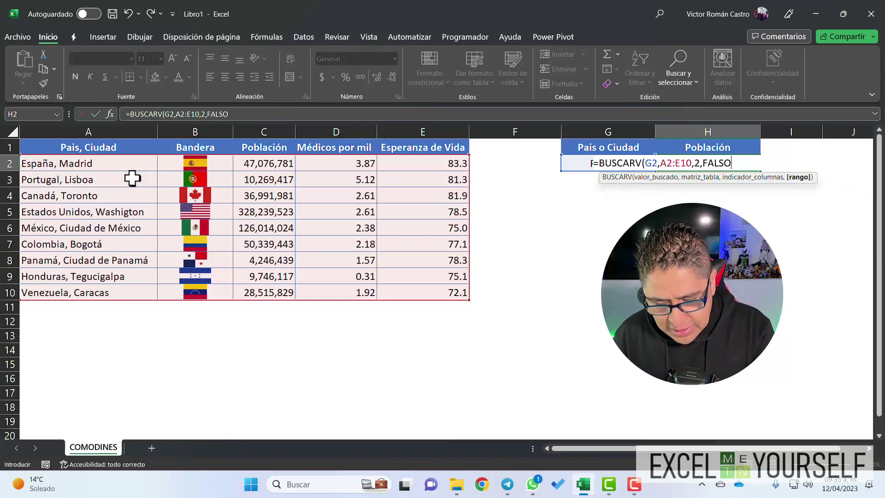
text())
key(ctrl+Return)
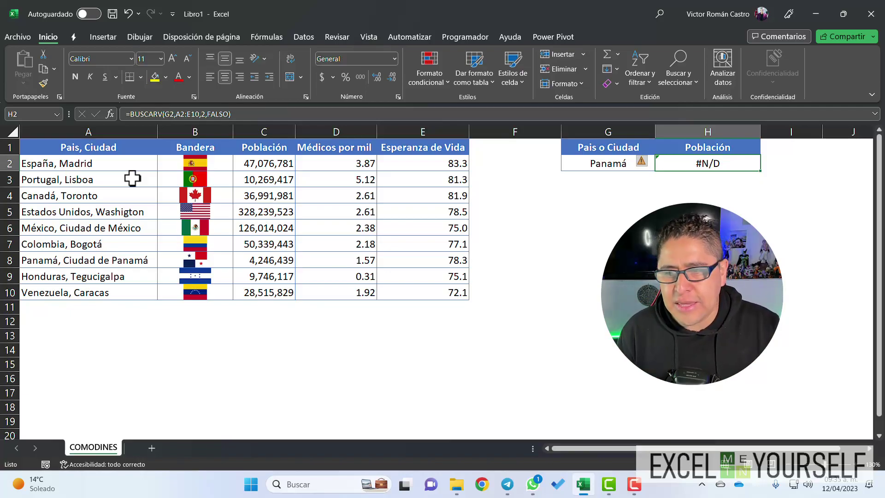
- Delete the #N/D BUSCARV formula from H2 and the Panamá entry from G2
click(132, 259)
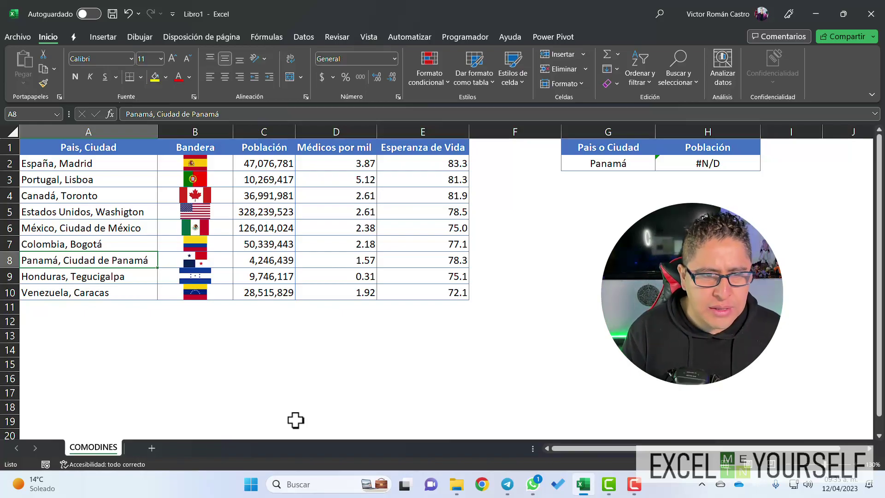
click(721, 165)
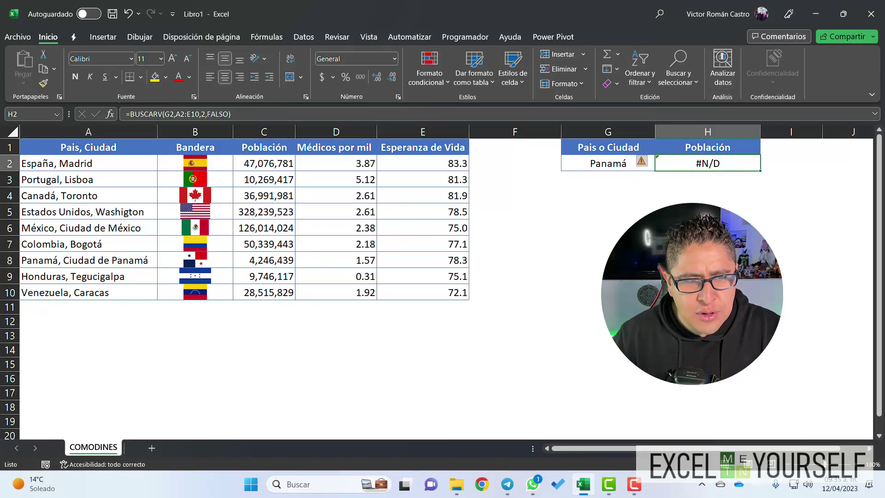
key(Delete)
click(608, 163)
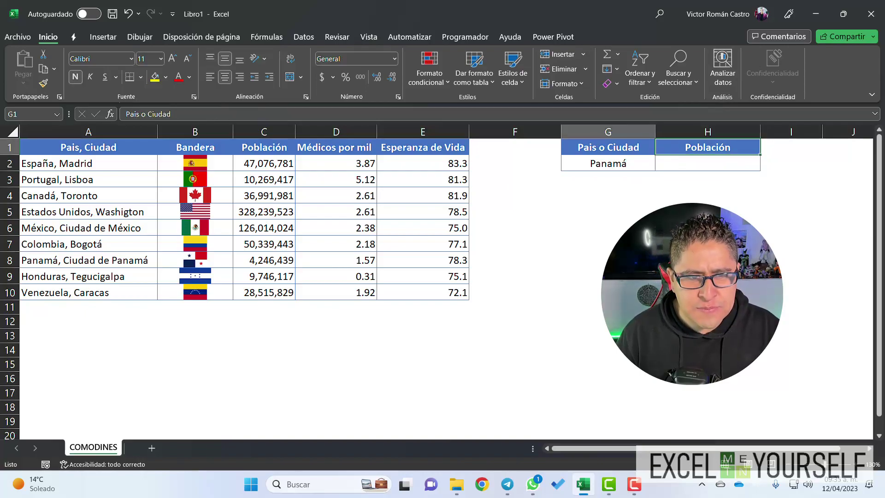
click(708, 163)
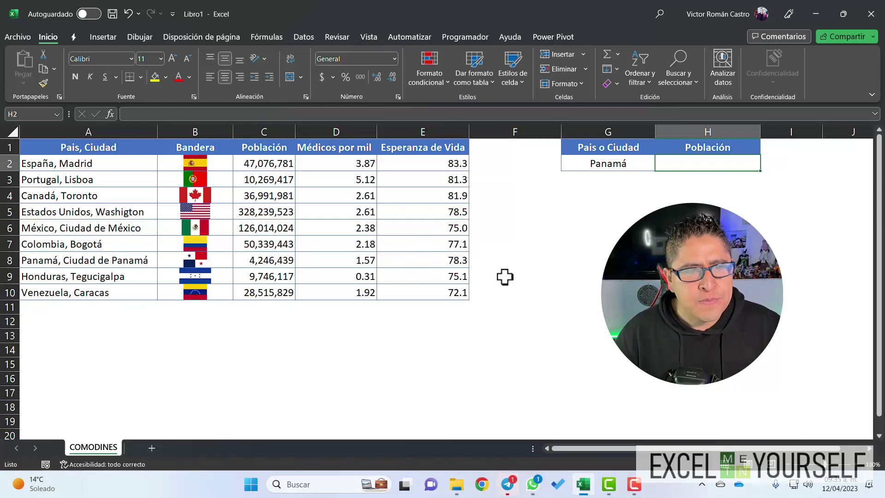
click(639, 169)
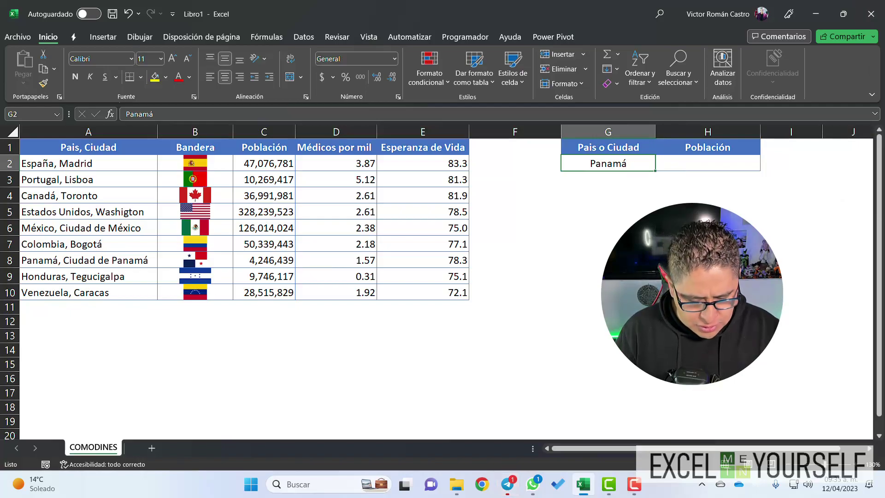
key(Delete)
key(Right)
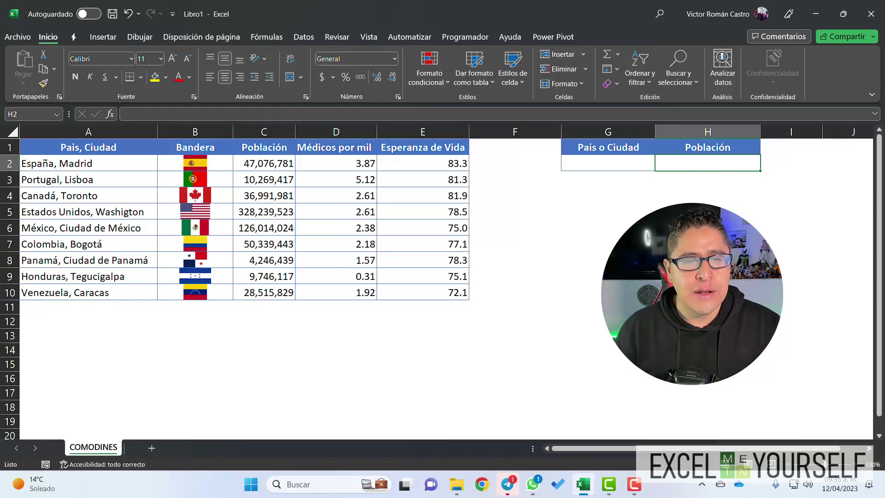
- Switch the H1 header dropdown from Población to Bandera, then begin a =bus formula in G2
click(592, 162)
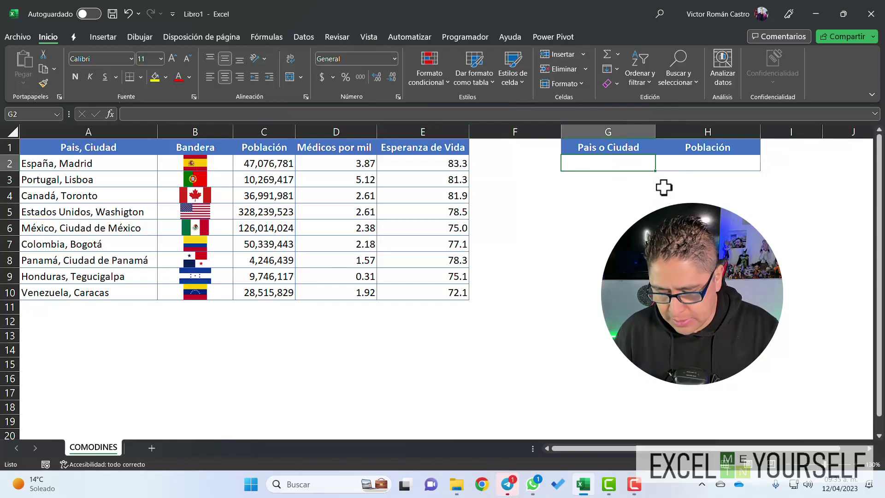
key(Tab)
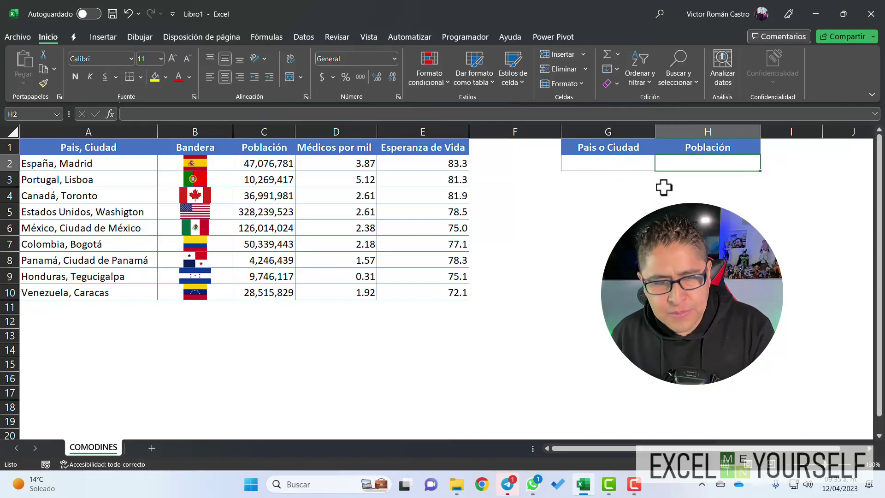
click(743, 136)
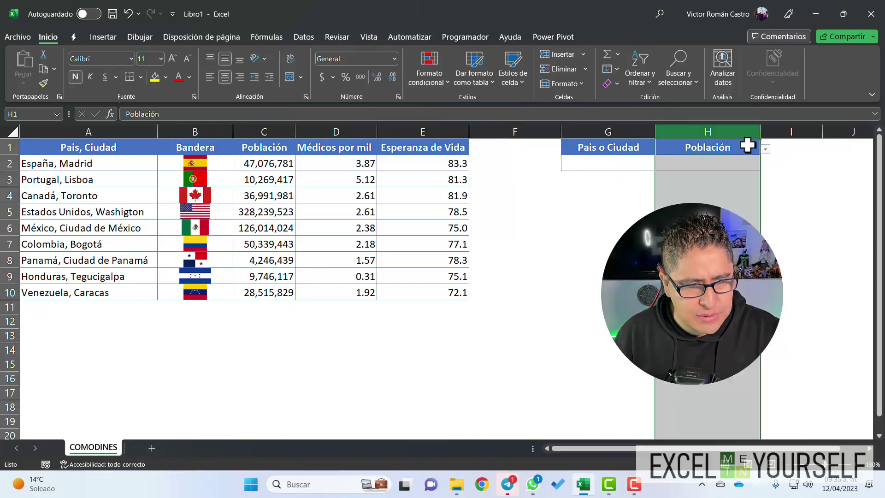
click(747, 146)
click(765, 150)
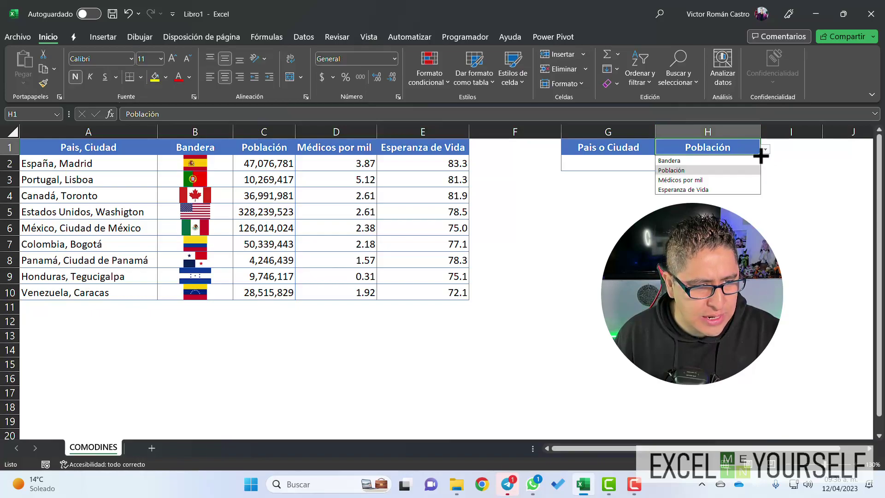
click(722, 161)
click(637, 162)
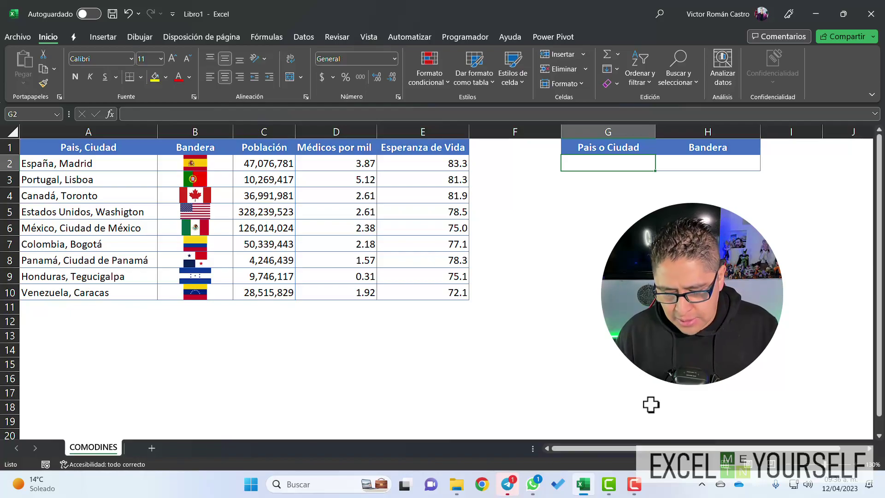
text(=)
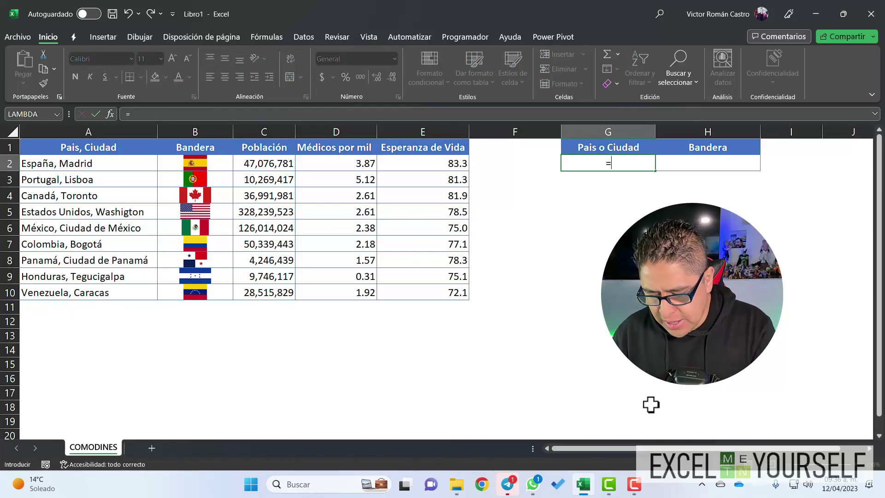
text(bus)
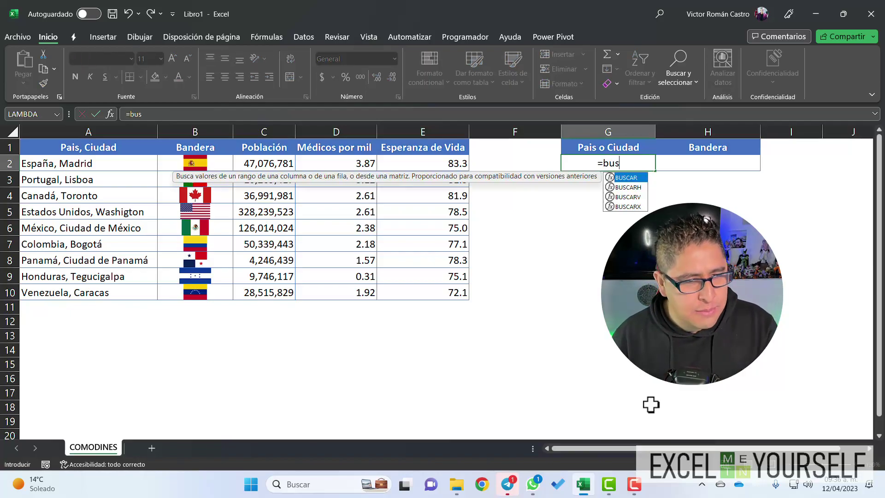
- Cancel the formula in G2 and start =BUSCARX(G2, in H2 instead
key(Down)
key(Down)
key(Down)
key(Tab)
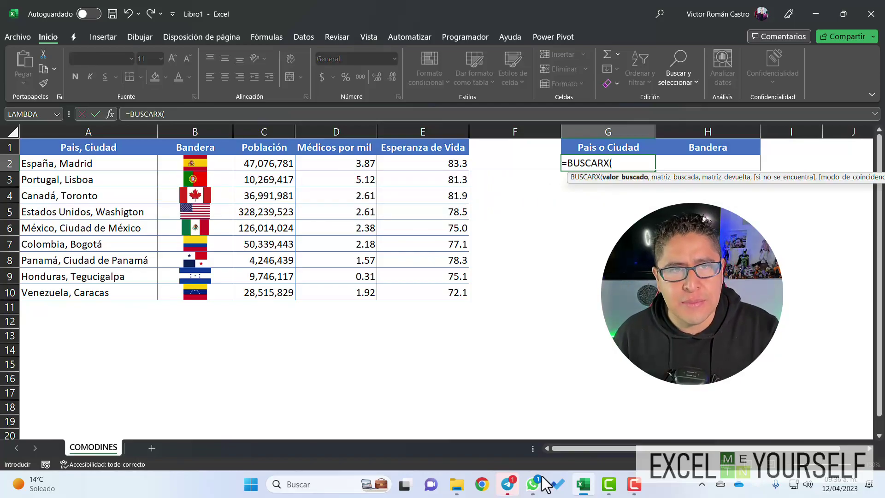
key(Escape)
key(Right)
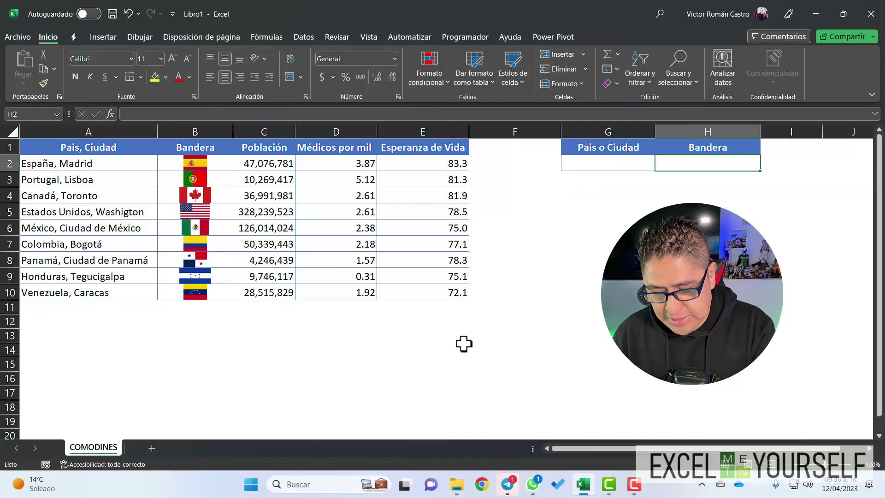
text(=busc)
key(Down)
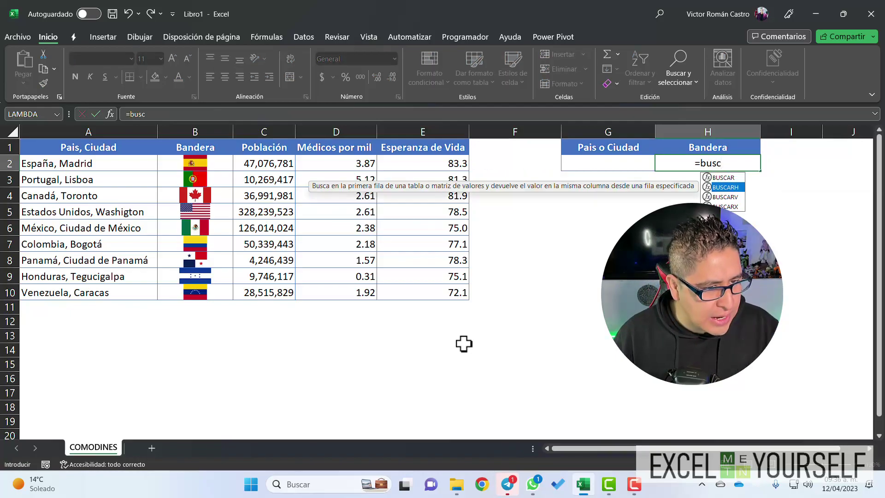
key(Down)
key(Down)
key(Tab)
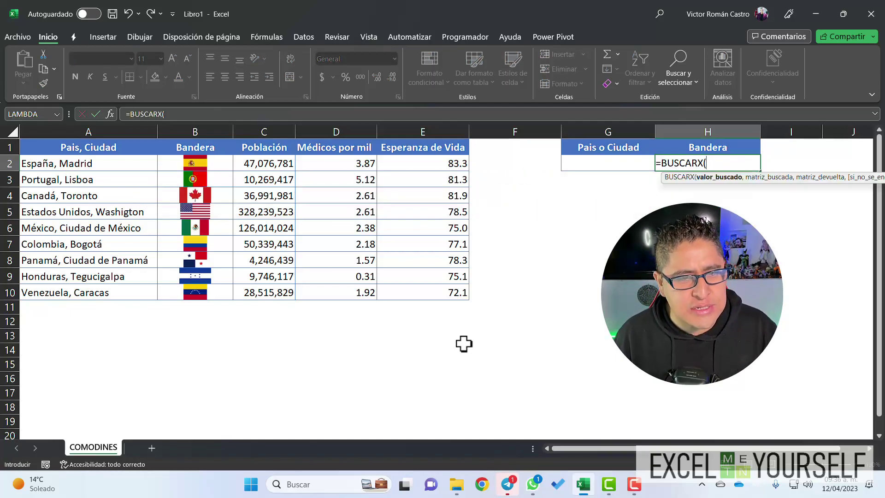
key(Left)
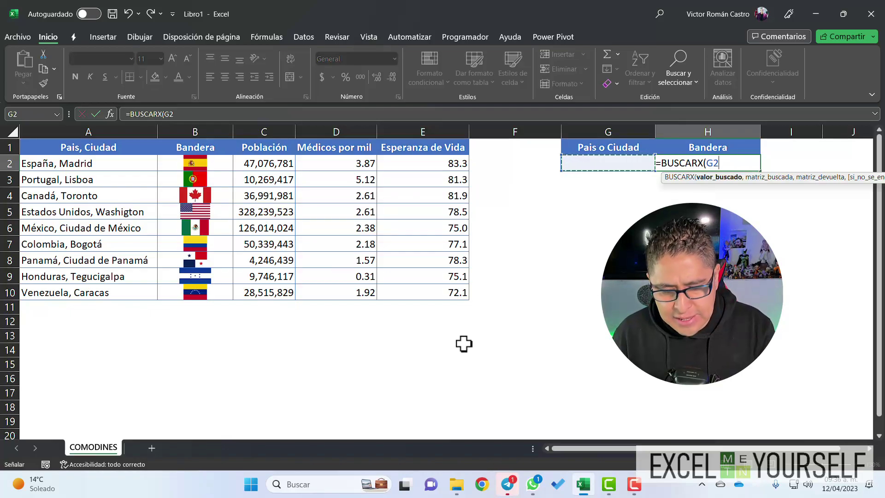
text(,)
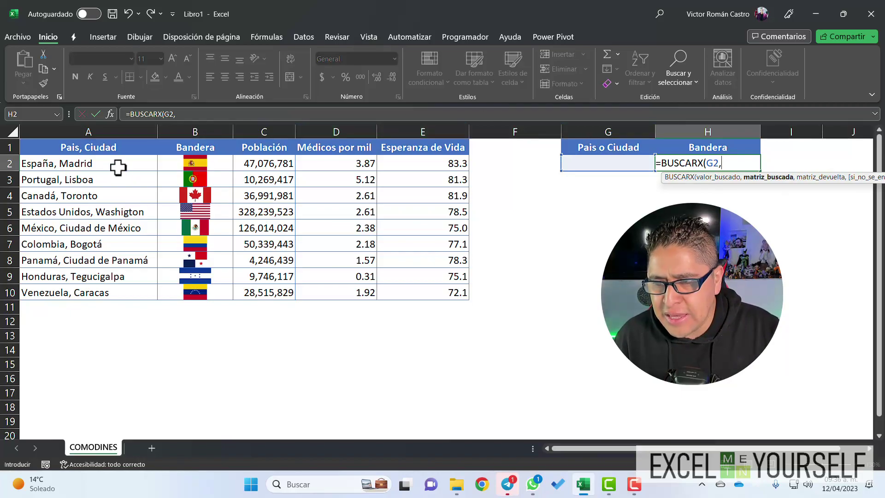
- Add A2:A10 as the absolute lookup range in the BUSCARX formula
drag(118, 168, 114, 293)
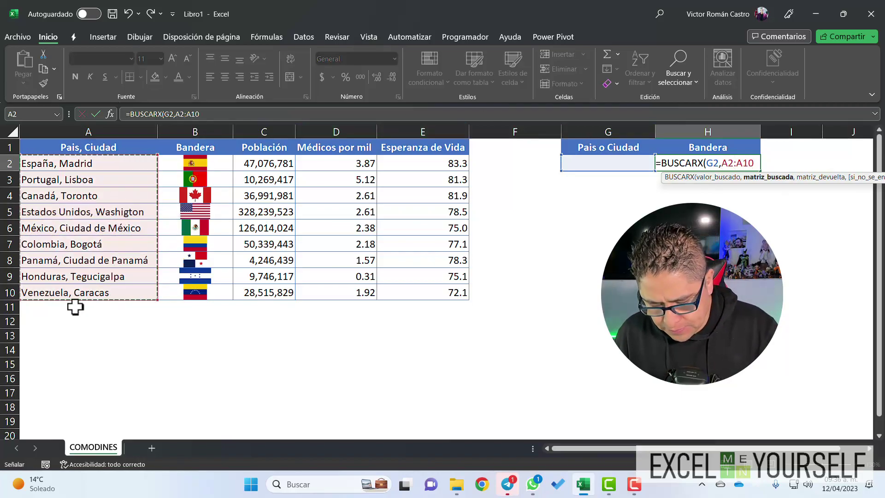
text(,)
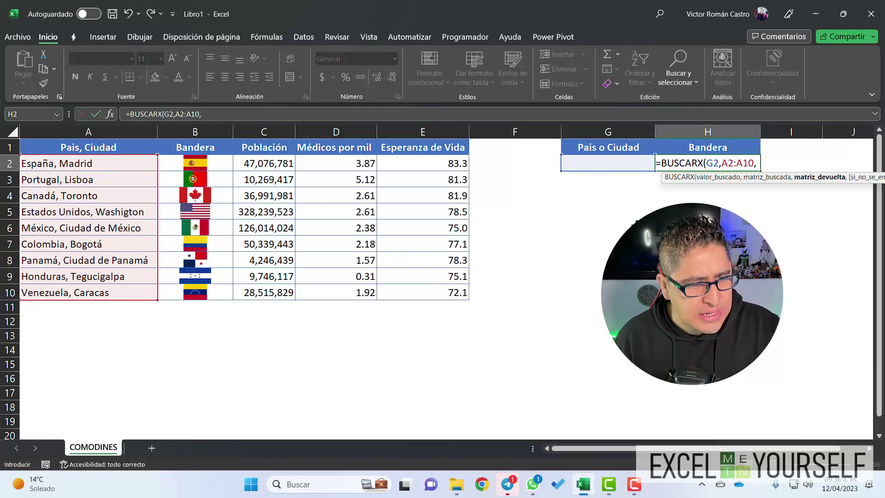
key(BackSpace)
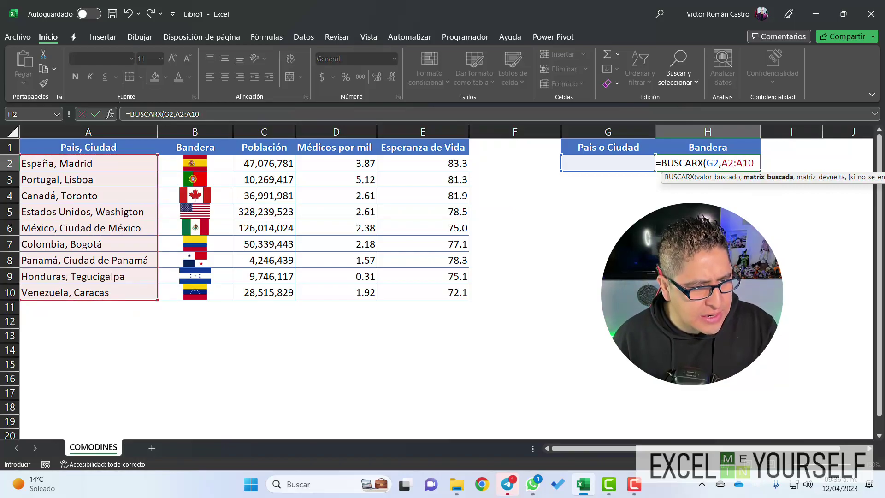
key(Return)
key(Return)
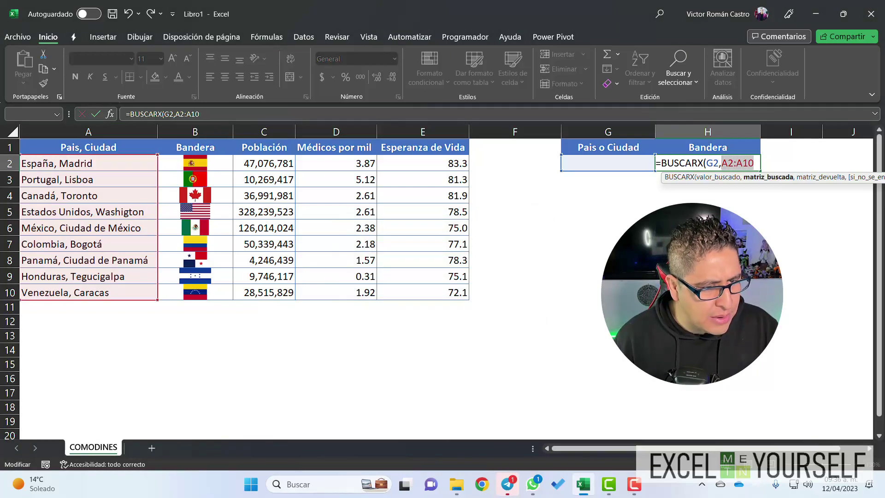
key(F4)
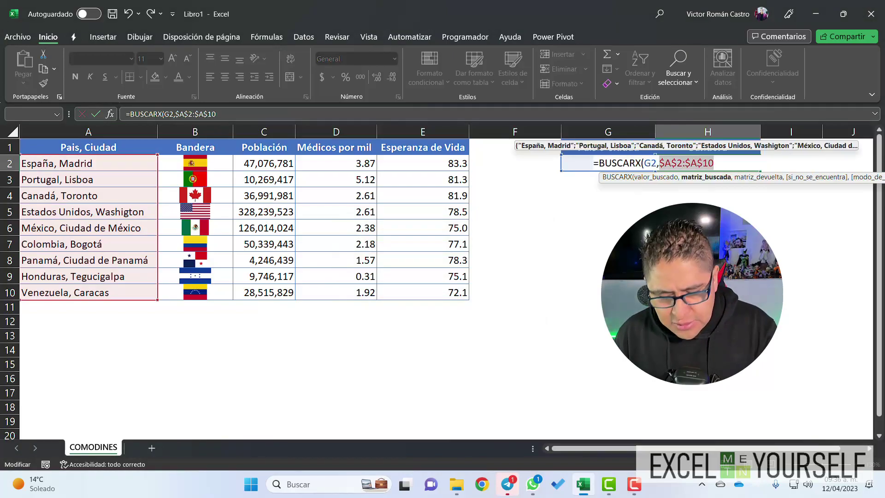
text(,)
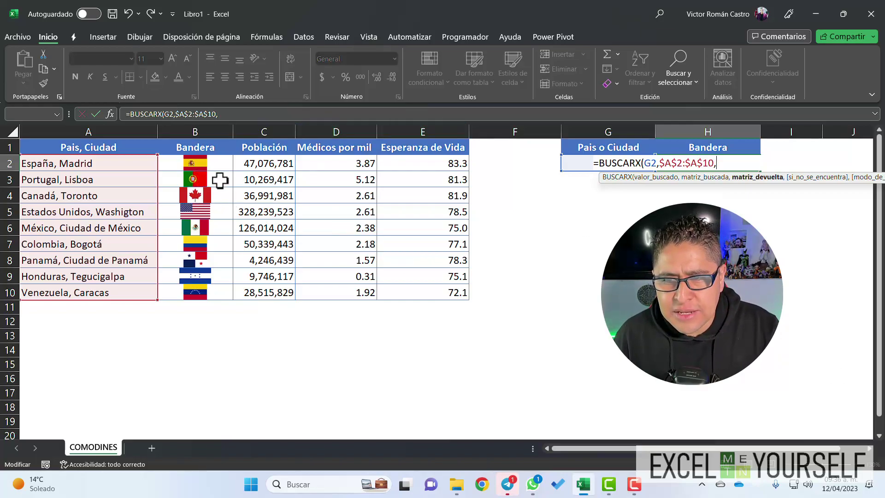
- Add B2:B10 as the return range and anchor both ranges' rows ($A$2:A$10, B$2:B$10)
drag(207, 164, 212, 294)
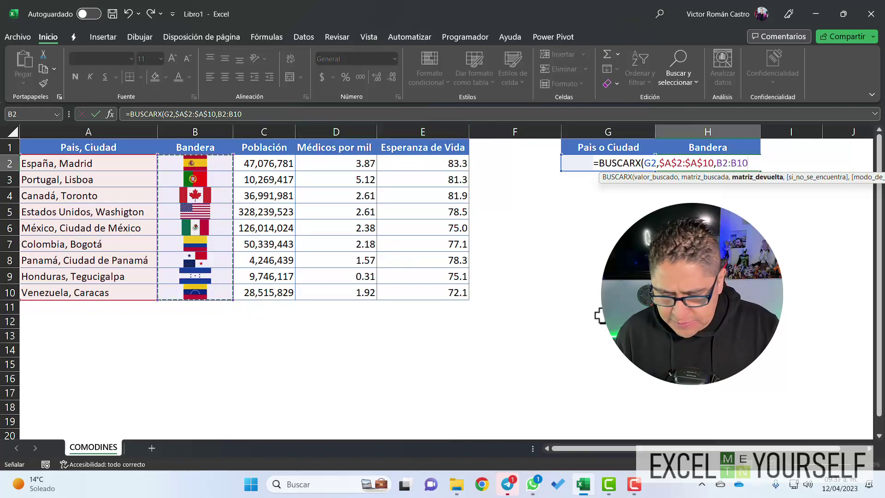
drag(742, 162, 686, 163)
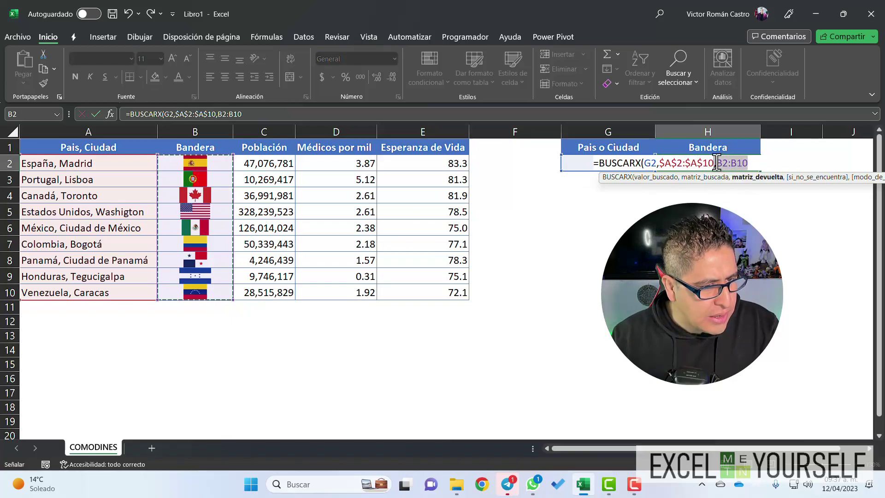
key(F4)
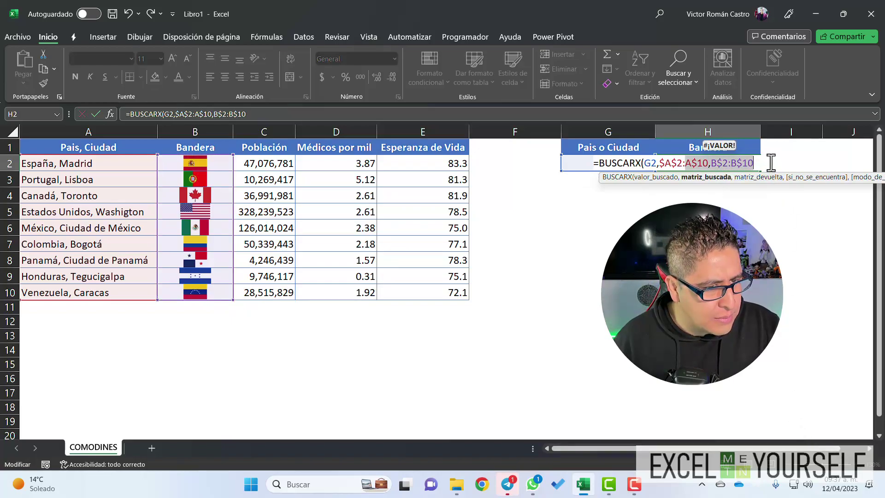
click(771, 162)
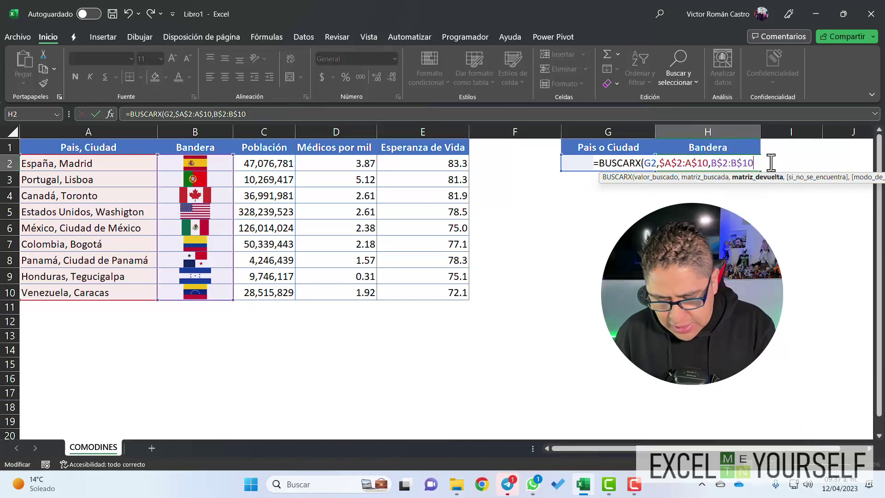
text(,.)
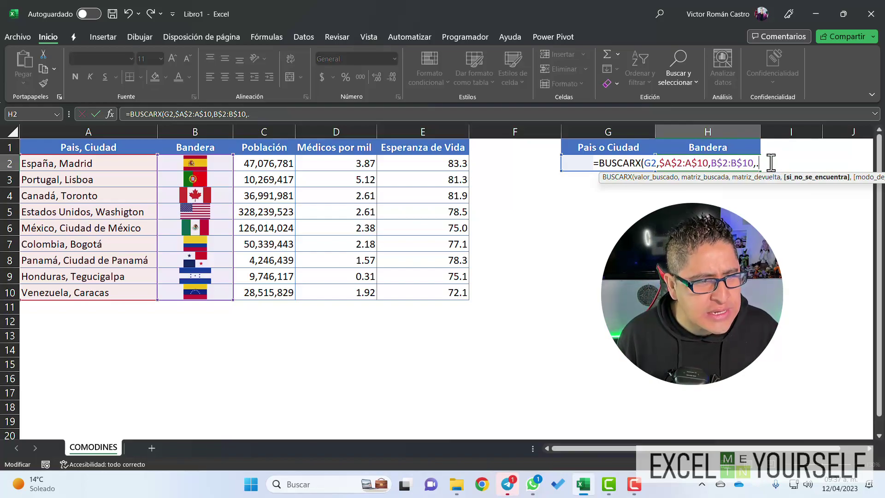
- Complete BUSCARX with "" as the not-found result and match mode 2 for wildcards
key(BackSpace)
text(")
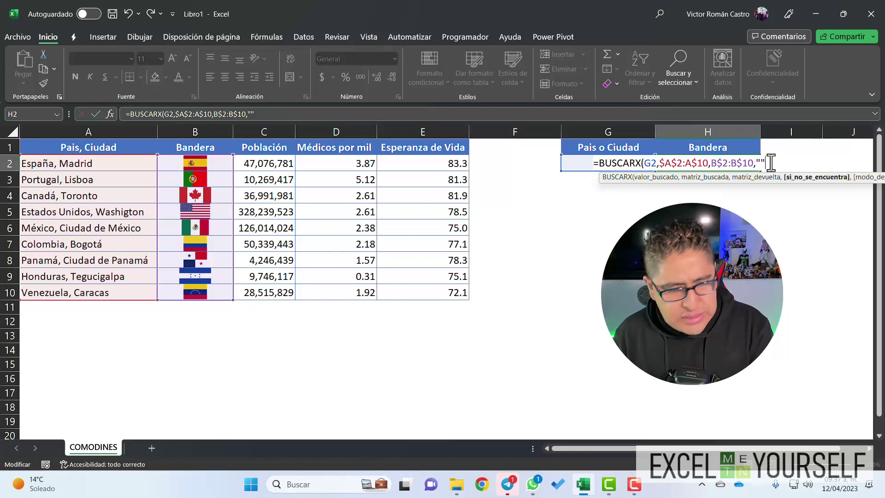
text(,)
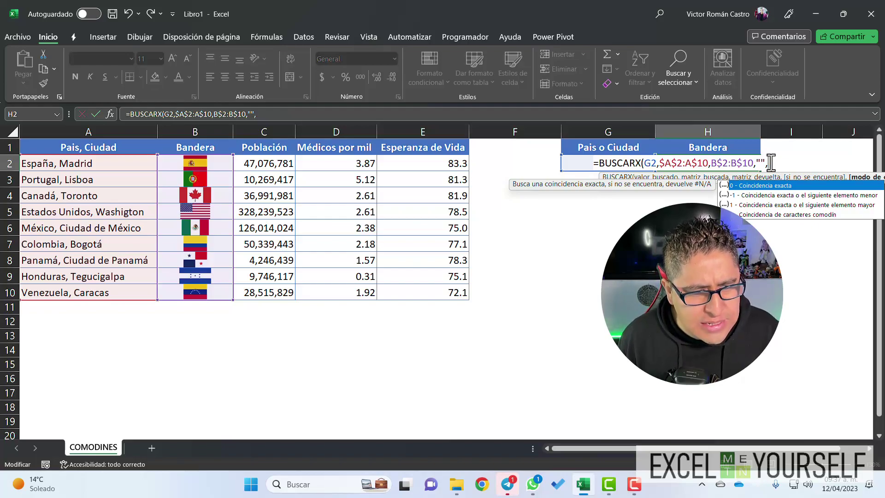
key(Down)
key(Down)
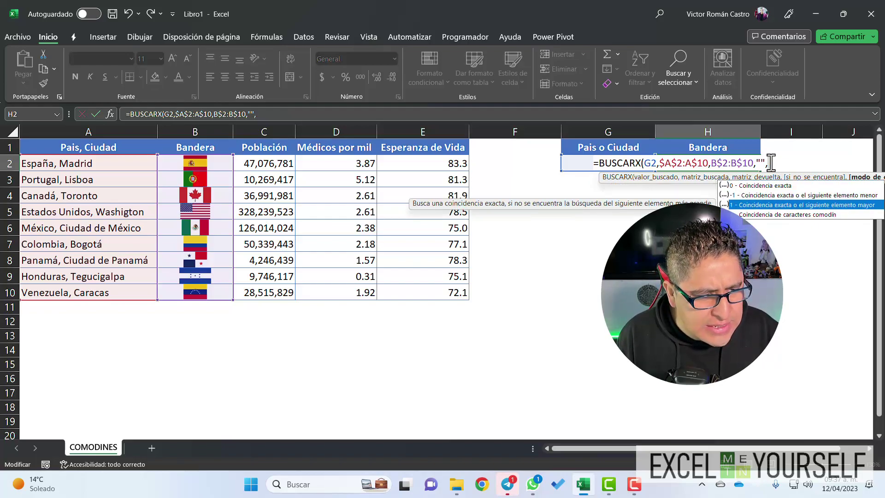
key(Down)
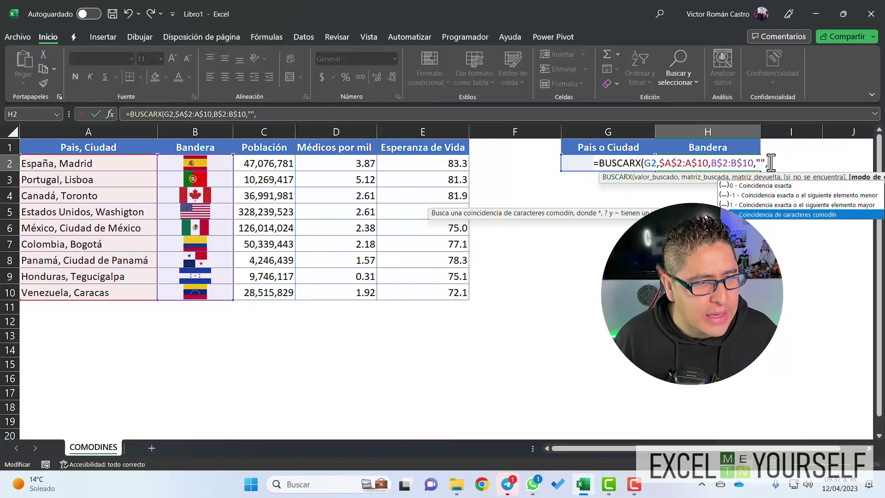
text(2)
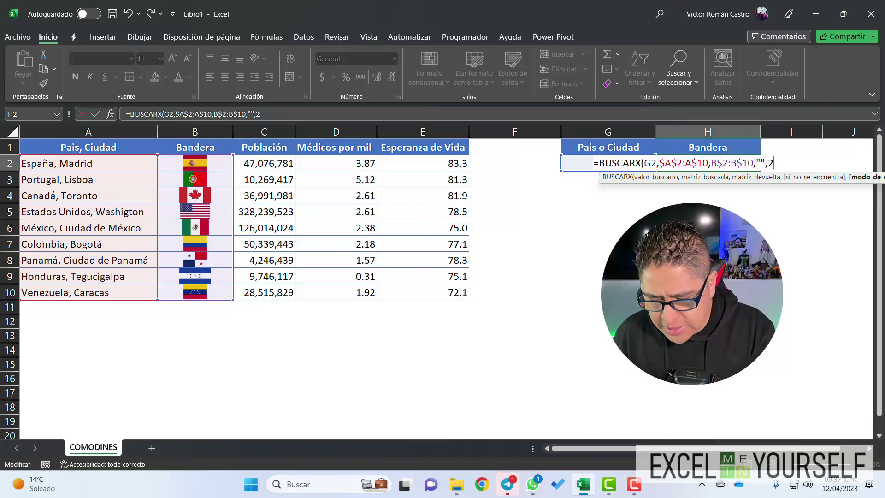
key(Escape)
- Enter México as the G2 search term and reopen the H2 formula for editing
key(Left)
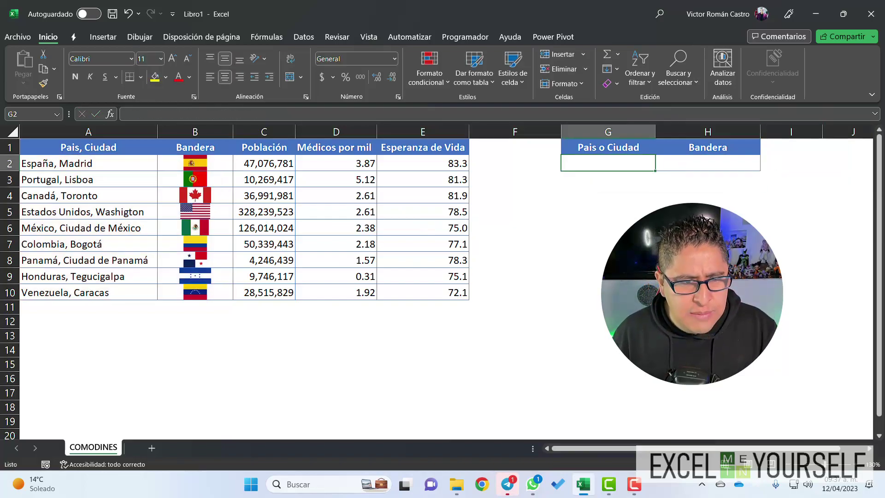
text(Méxic)
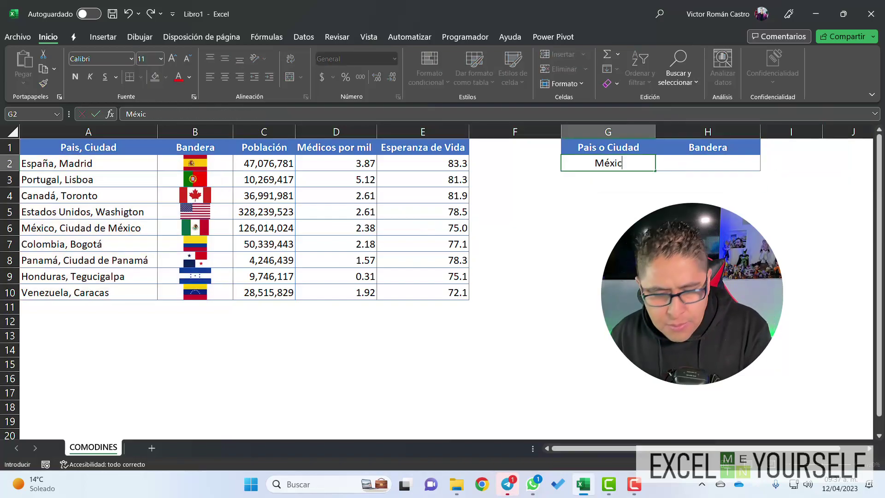
text(o)
key(Return)
key(Up)
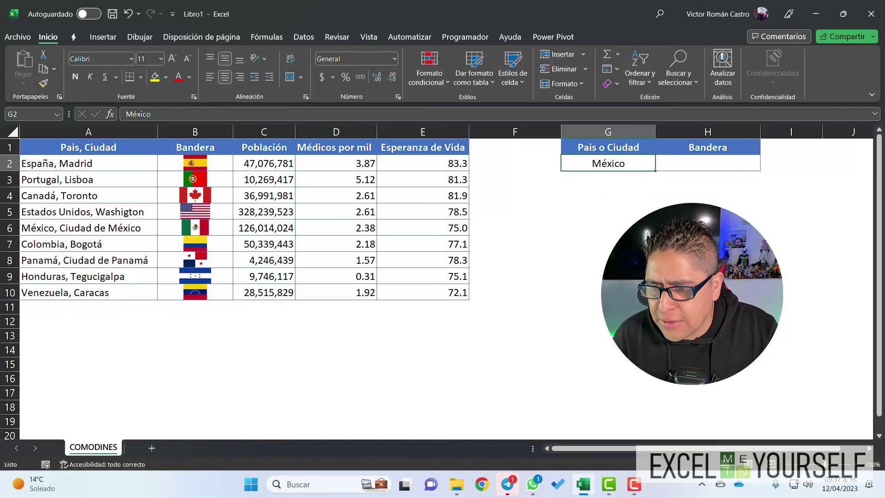
click(55, 227)
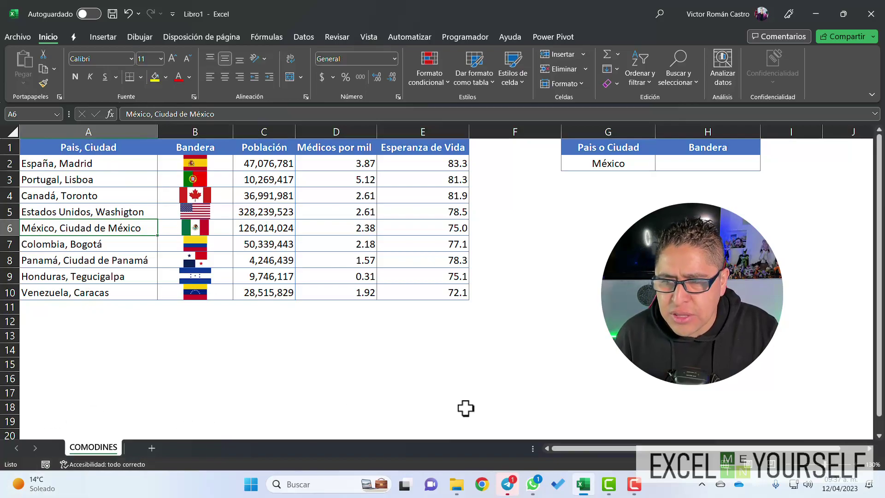
click(682, 165)
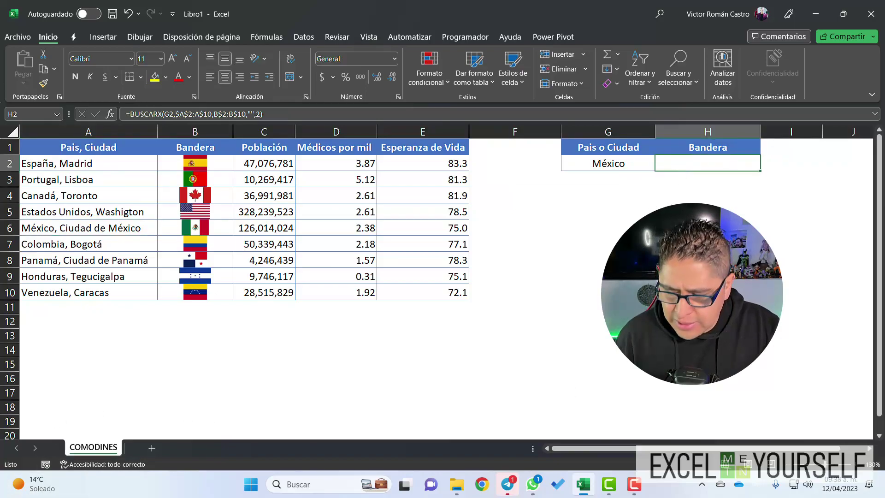
key(F2)
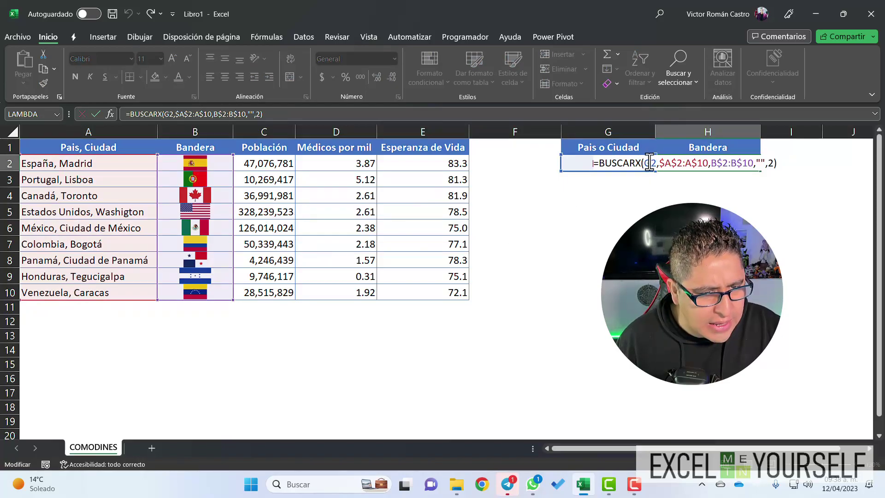
click(660, 169)
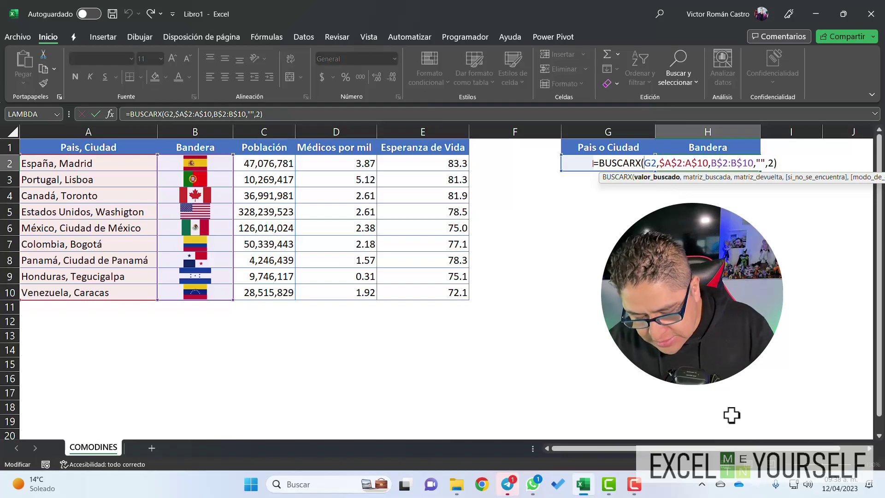
- Change the lookup value to "*"&G2&"*" with match mode 2, so México returns its flag
text(")
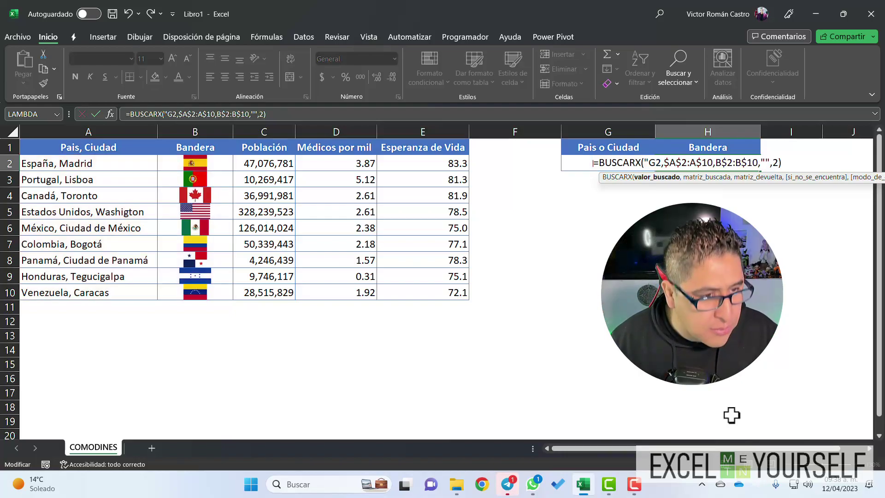
text(*")
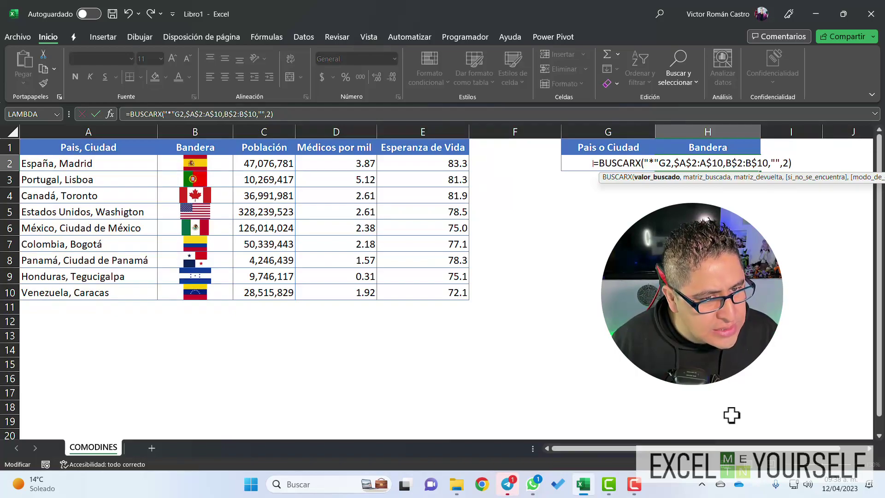
text(&)
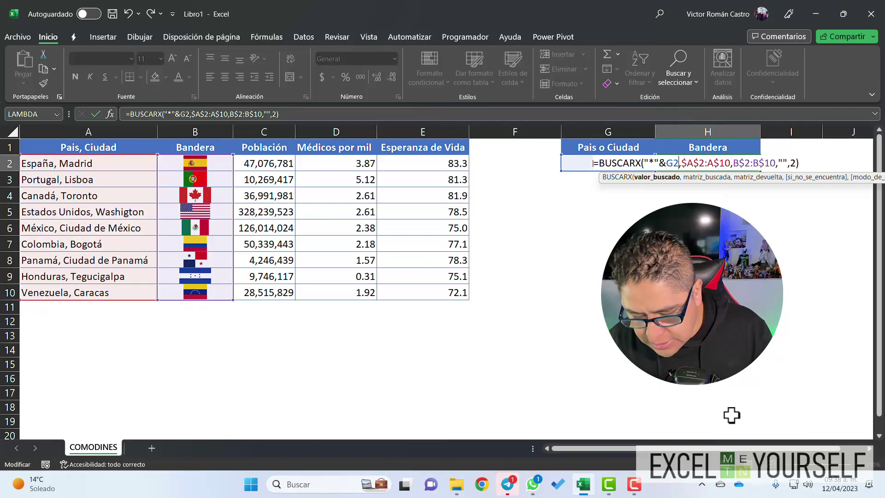
text(&")
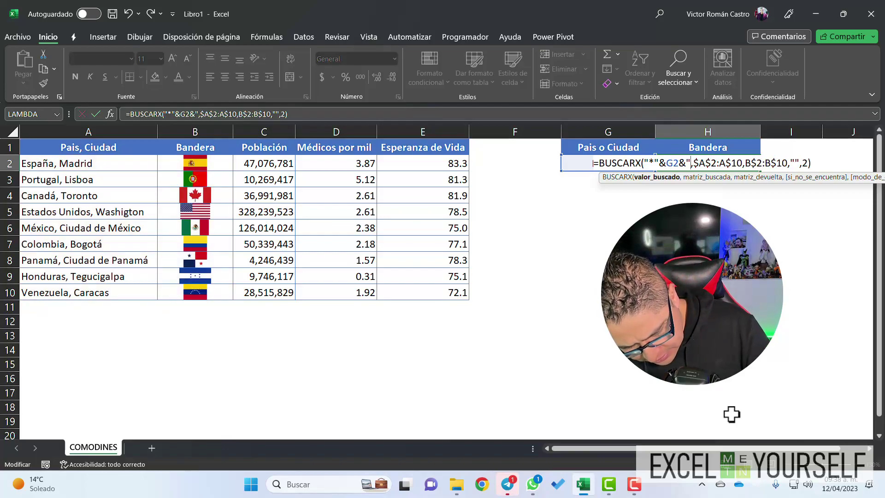
text(*")
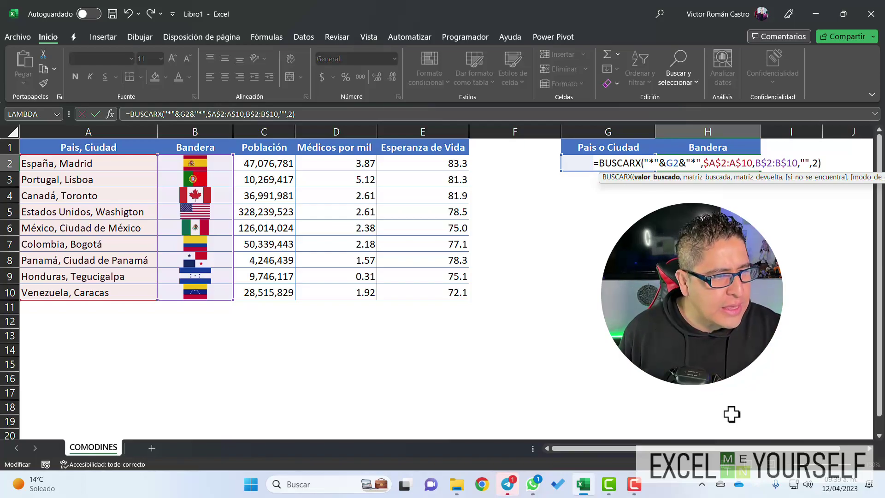
click(812, 163)
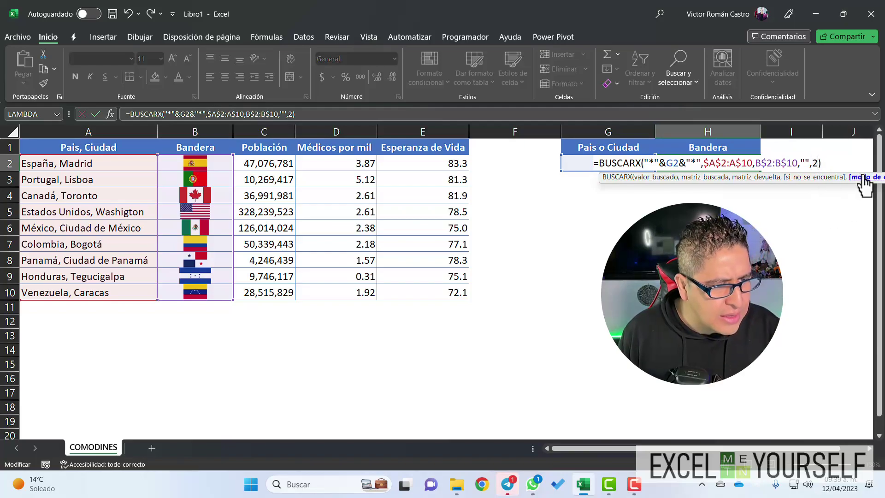
key(Delete)
key(Down)
key(Down)
key(Down)
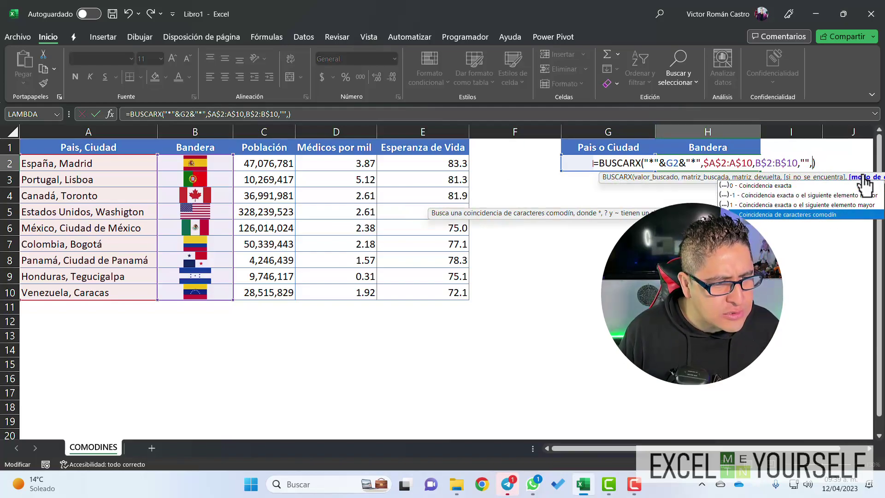
key(Tab)
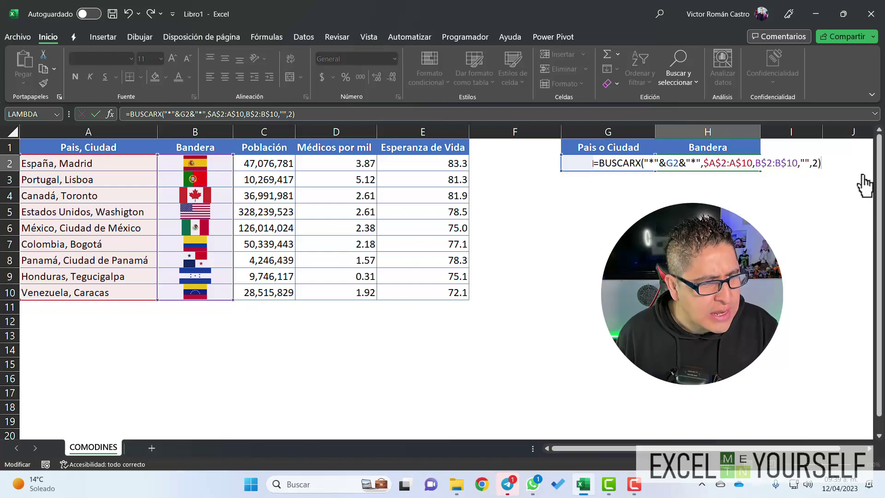
key(Return)
key(Up)
key(Left)
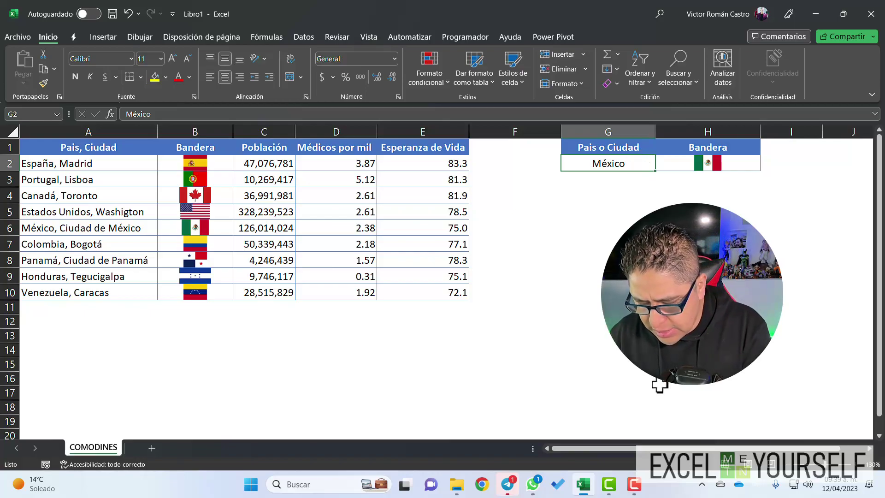
- Test the lookup with the search terms Venezuela, Vene and Madrid in G2
text(Venezuela)
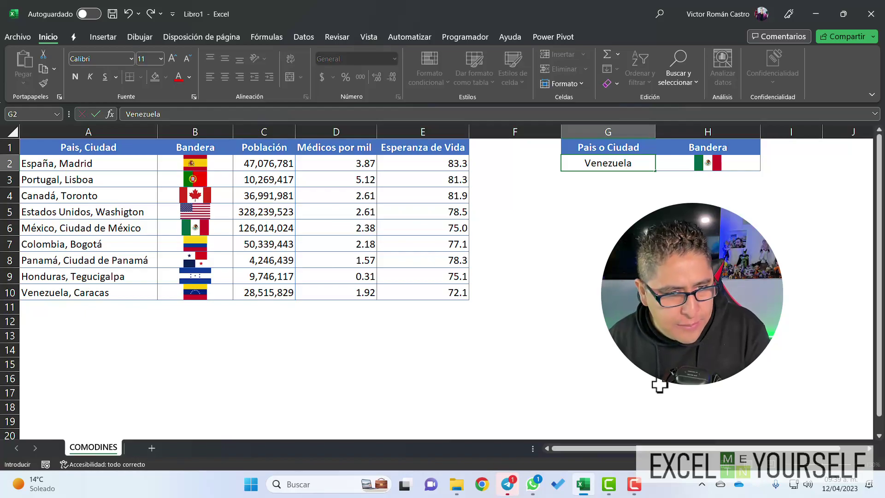
key(ctrl+Return)
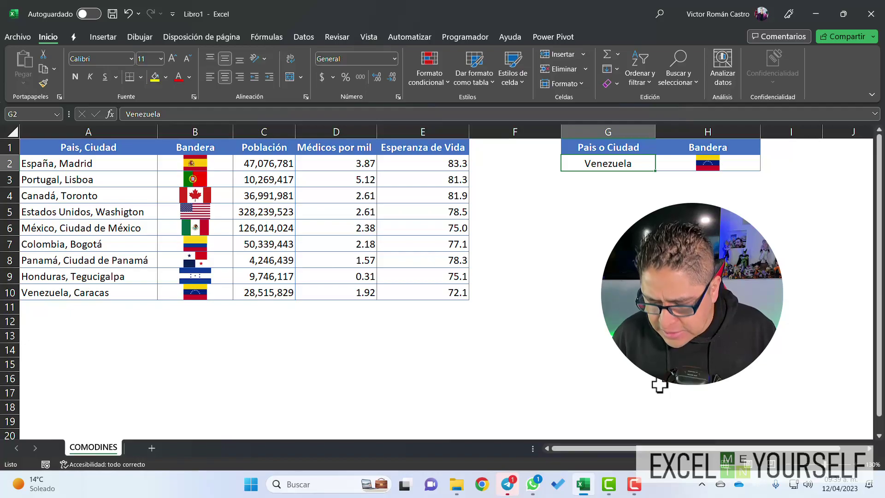
text(Vene)
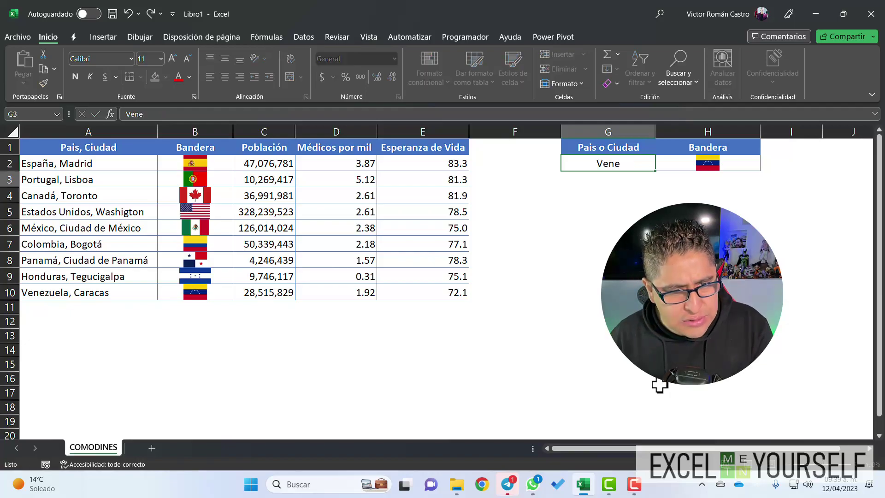
key(Up)
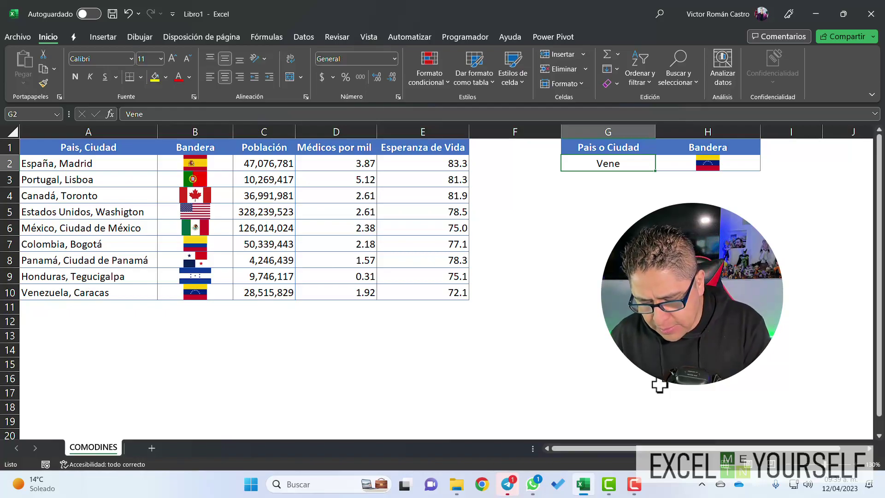
text(Madfr)
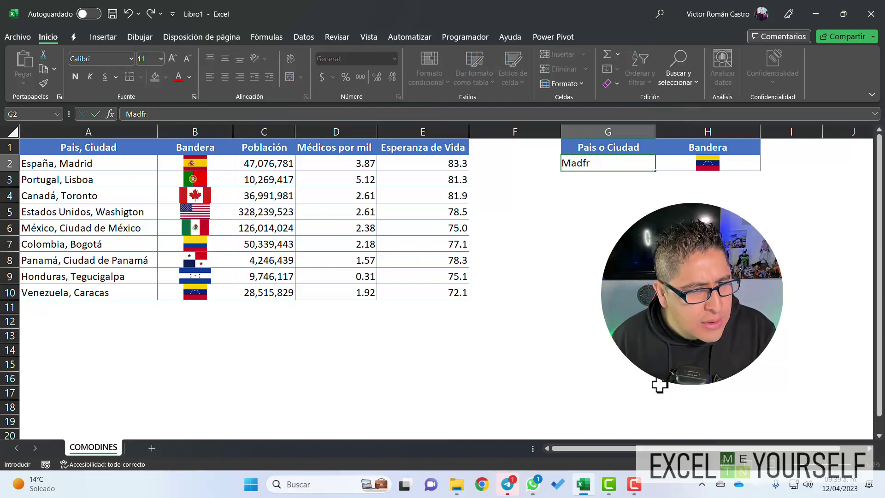
text(idrid)
key(Return)
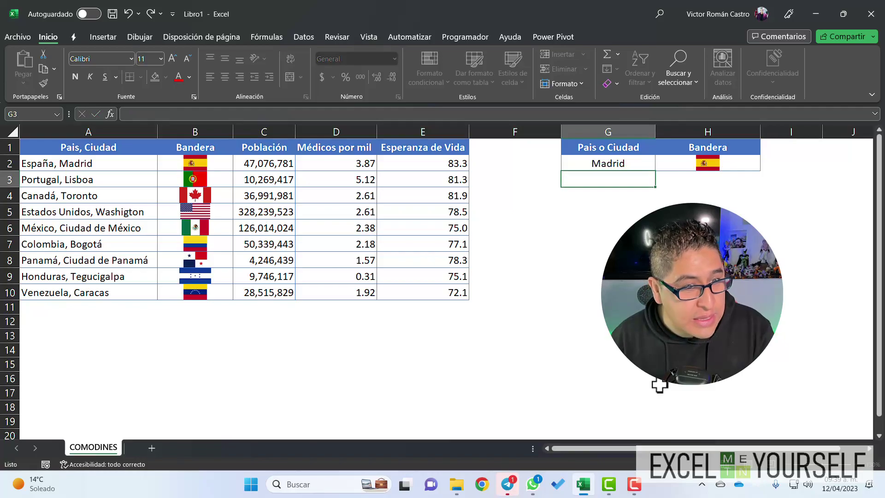
key(Up)
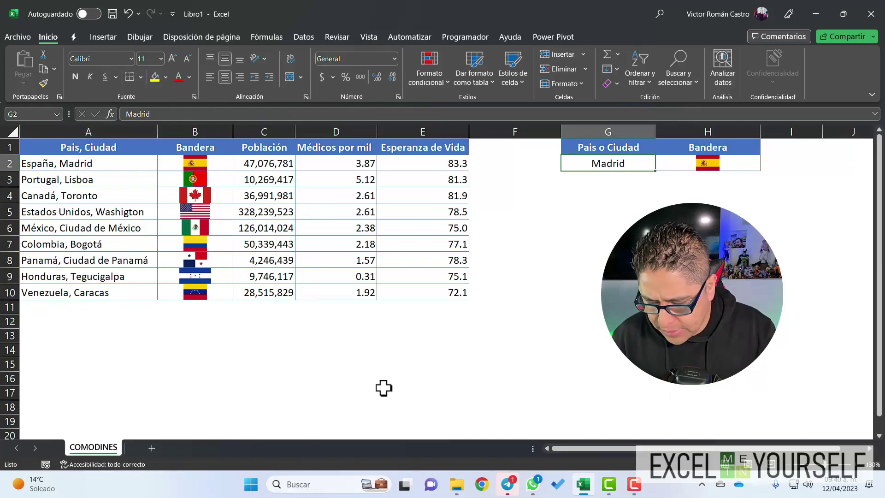
- Try Estados Unidos, then the partial Wash*, confirming H2 still shows the US flag
text(Estados)
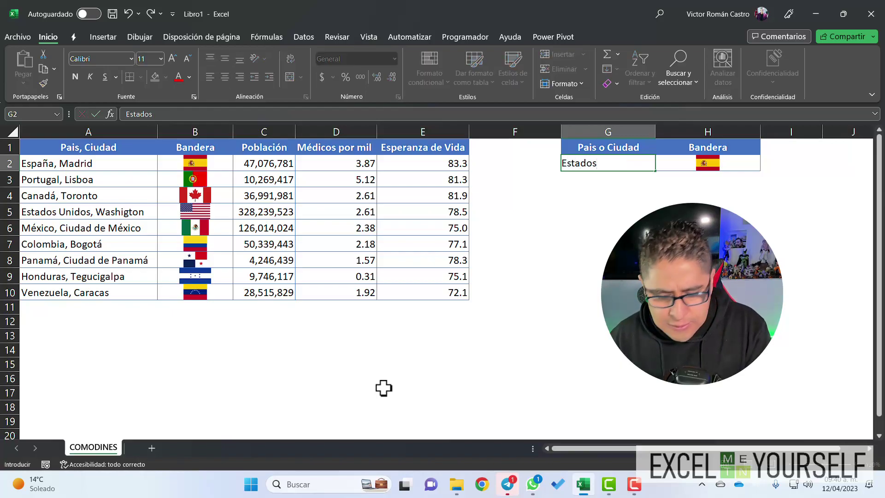
text( Unidos)
key(Return)
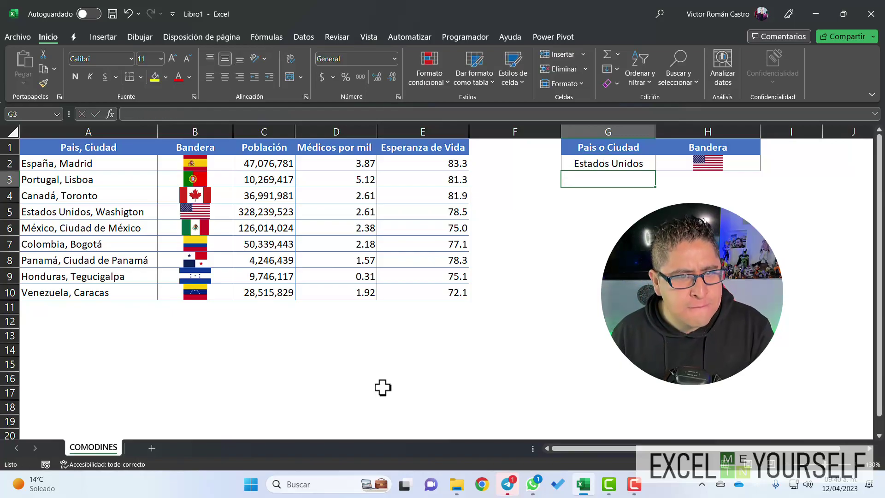
key(Up)
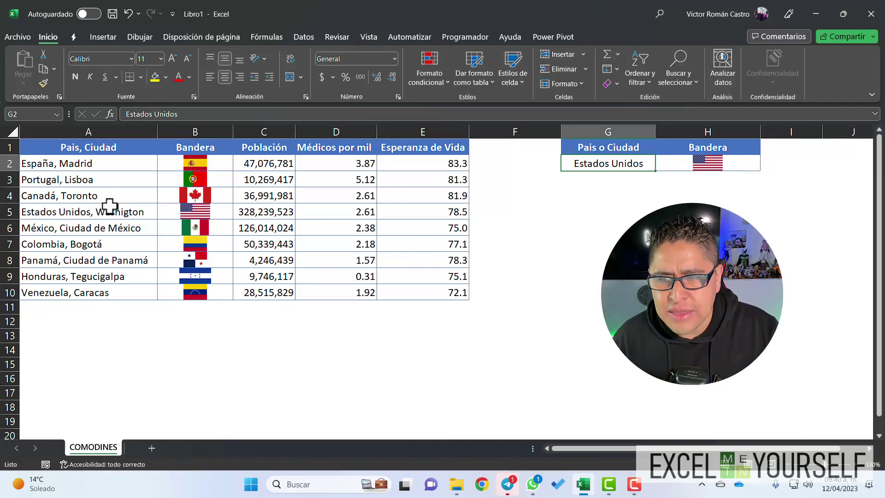
text(Was)
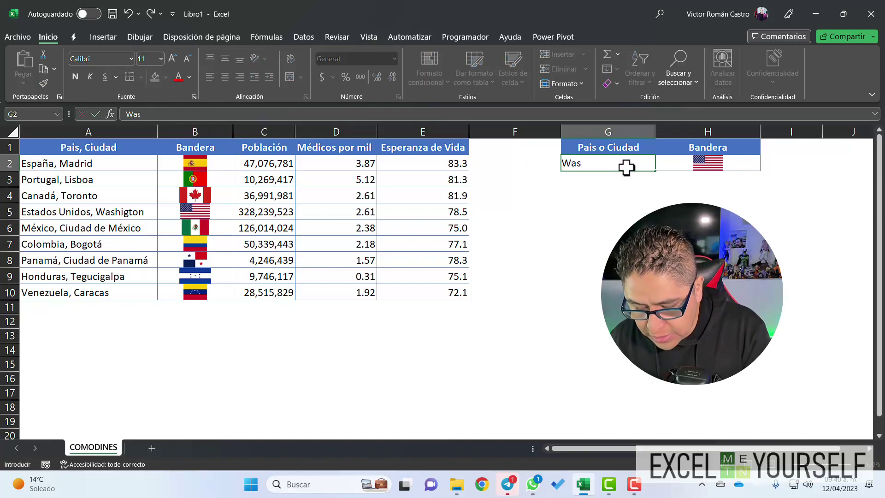
text(h*)
key(Return)
click(626, 167)
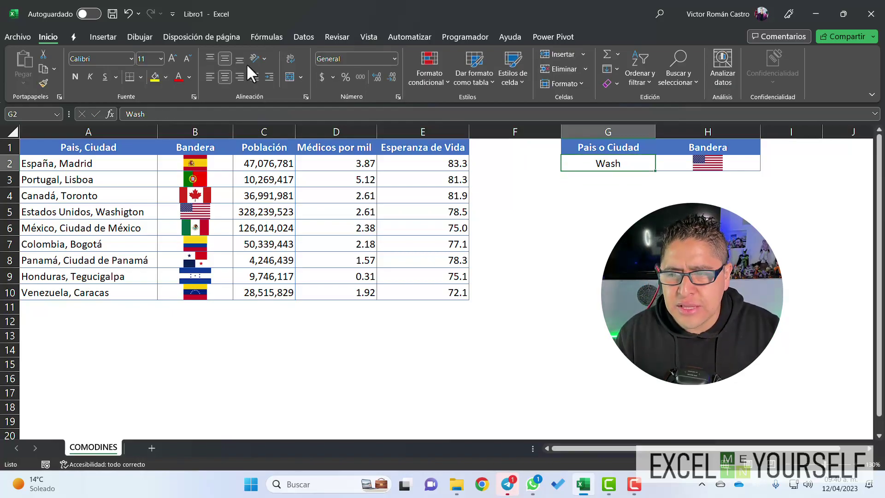
click(123, 211)
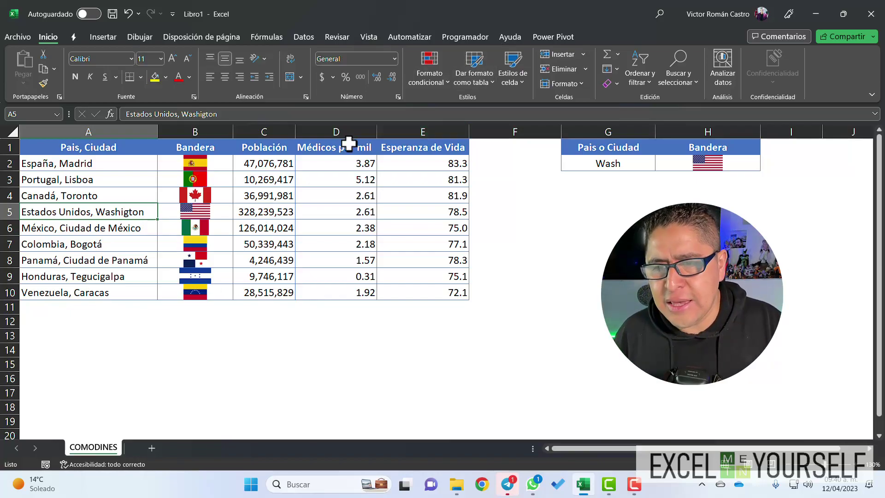
- In H2's BUSCARX formula, replace the flag range B$2:B$10 with the population range C2:C10
click(731, 164)
key(F2)
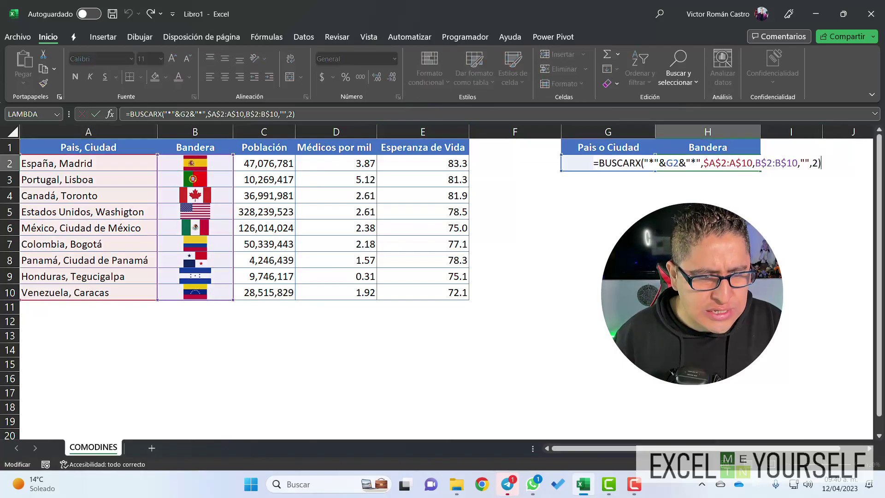
click(801, 169)
key(shift+Left)
key(shift+Left)
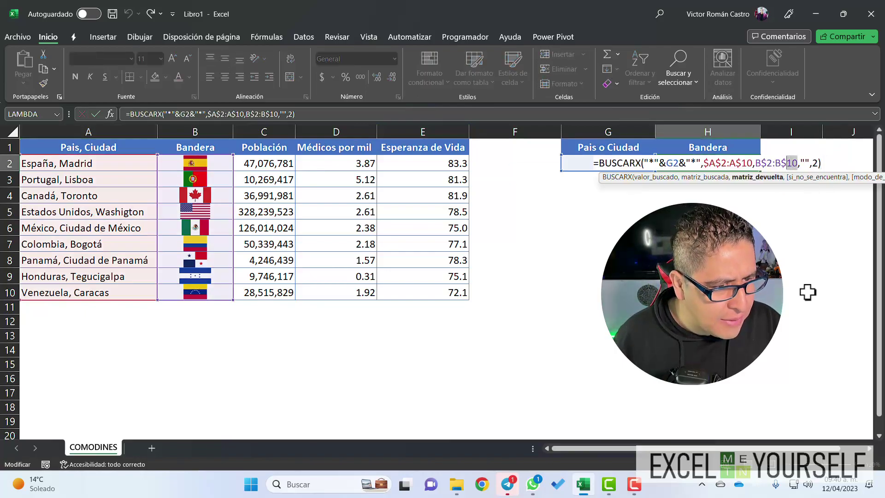
key(shift+Left)
key(shift+Left)
key(shift+Left)
key(shift+Left)
key(shift+Left)
key(shift+Left)
key(BackSpace)
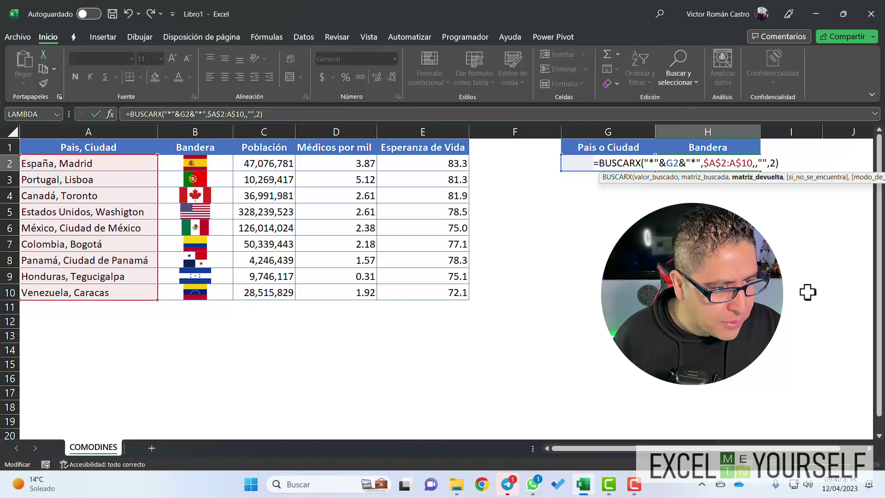
click(263, 166)
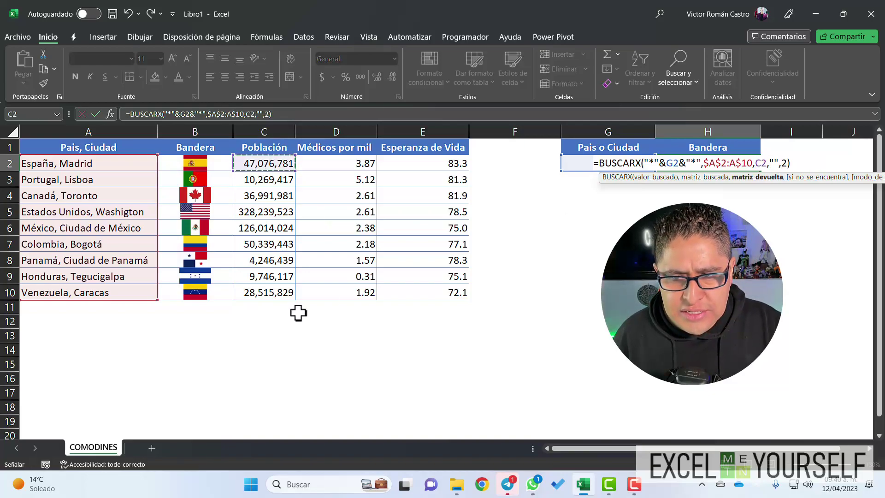
key(ctrl+shift+Down)
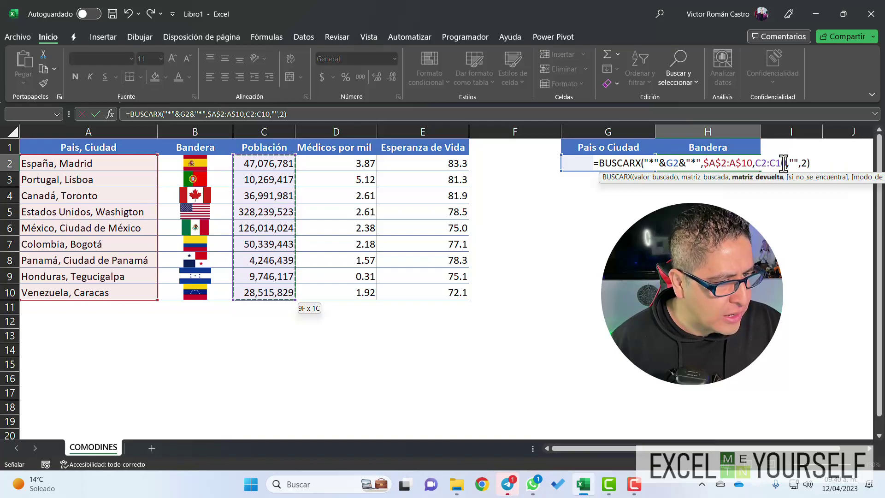
- Make the return range absolute as $C$2:$C$10 and commit, so 'Wash' returns 328,239,523
drag(786, 162, 777, 162)
key(F4)
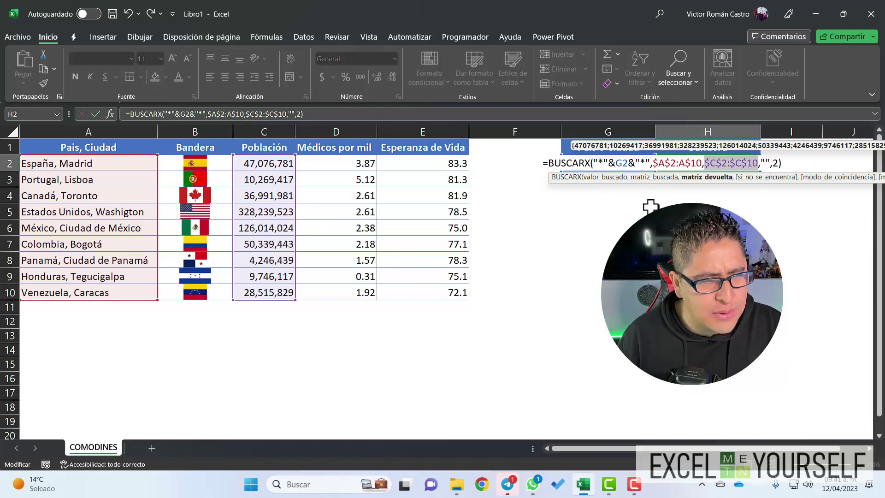
key(Return)
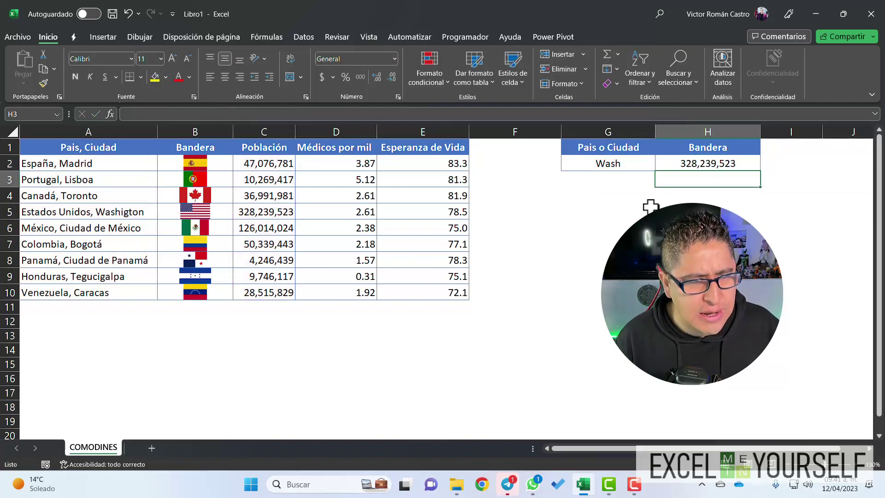
key(Up)
key(Left)
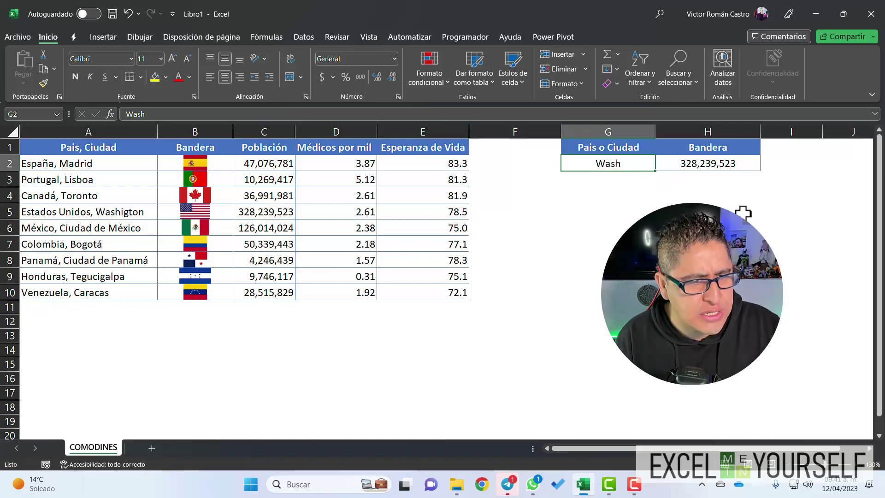
- Set the H1 header back to Población using its dropdown list
click(265, 213)
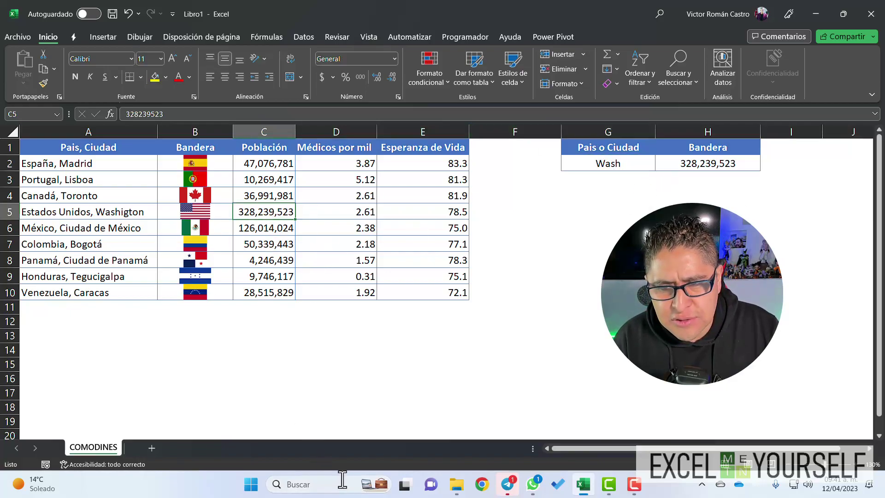
key(Right)
key(Right)
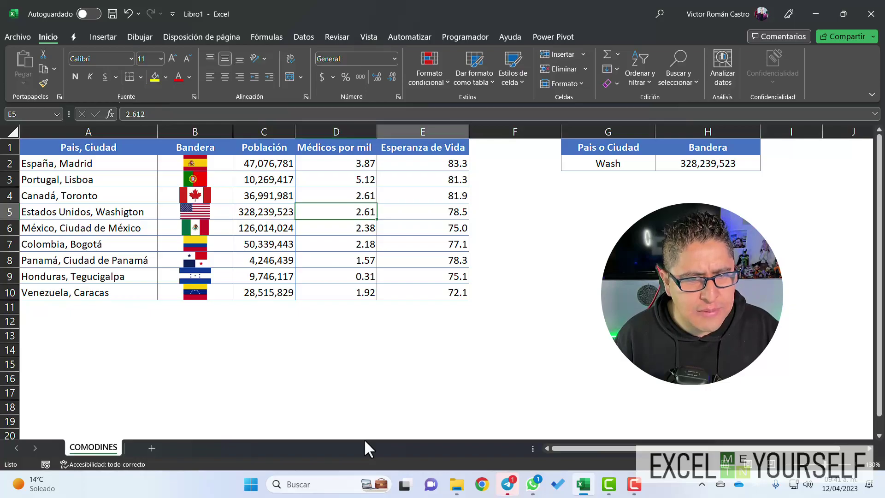
key(Right)
key(Right)
key(Up)
key(Up)
key(Up)
key(Up)
key(Right)
key(alt+Down)
key(Down)
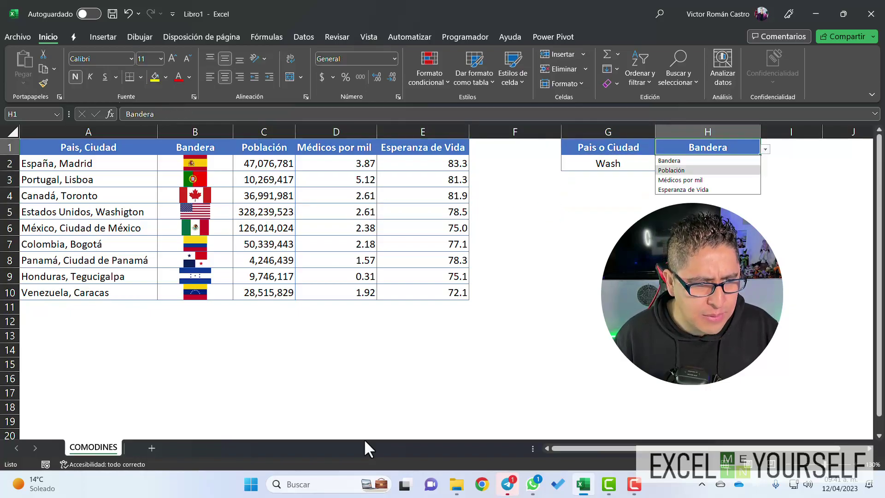
key(Return)
key(Left)
key(Left)
key(Down)
key(Right)
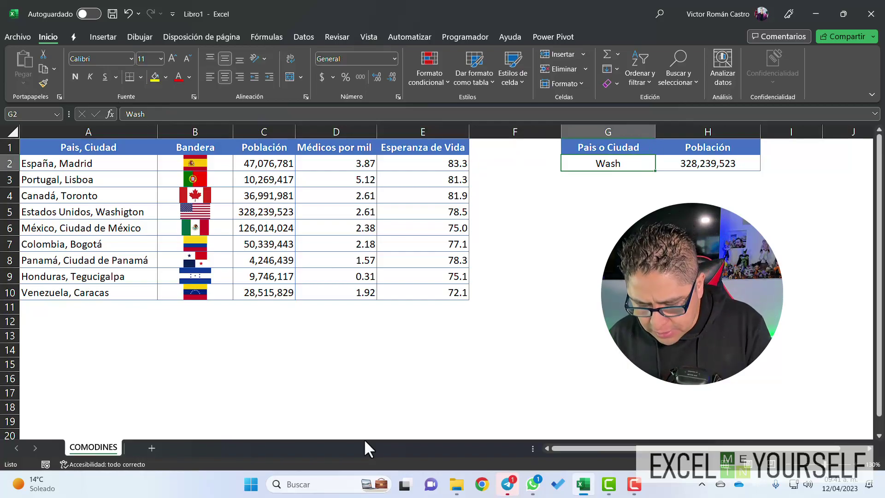
- Test the lookup by entering Honduras, then Portugal, in G2
text(Honduras)
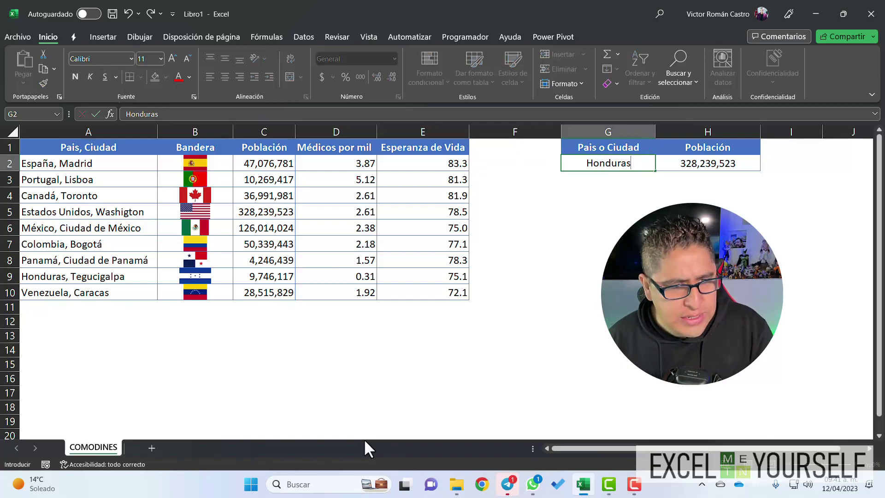
key(ctrl+Return)
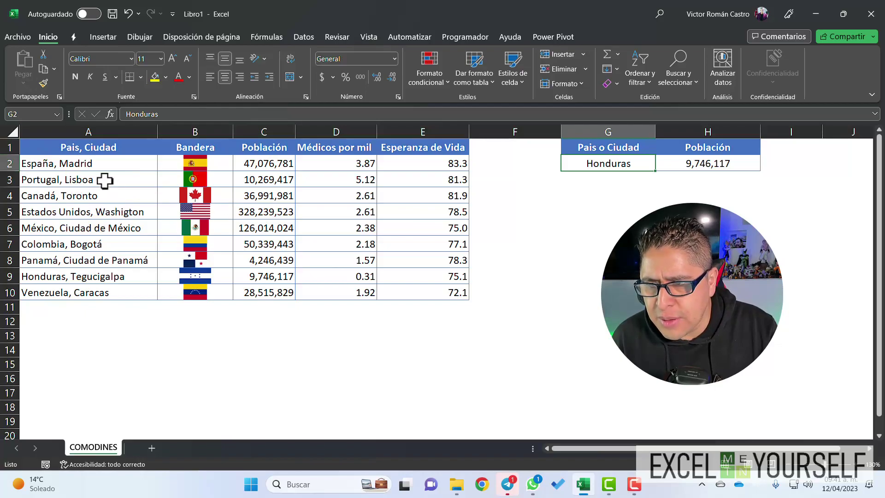
text(Po)
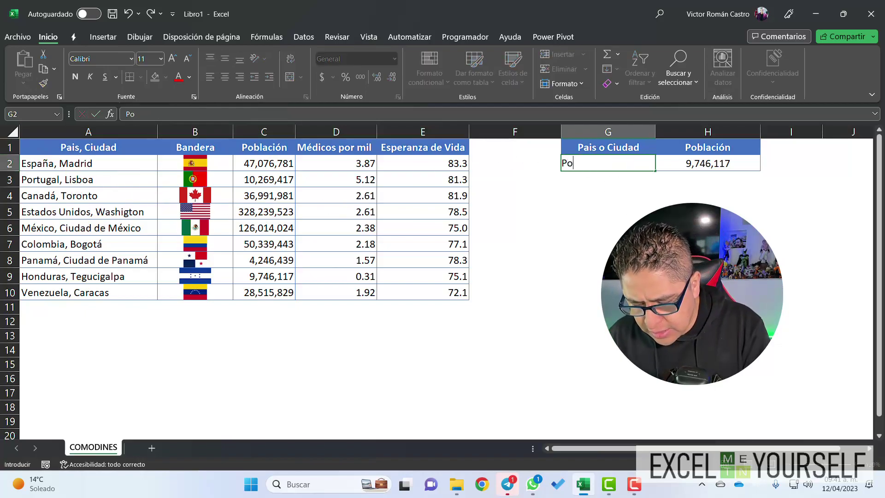
text(rtugal)
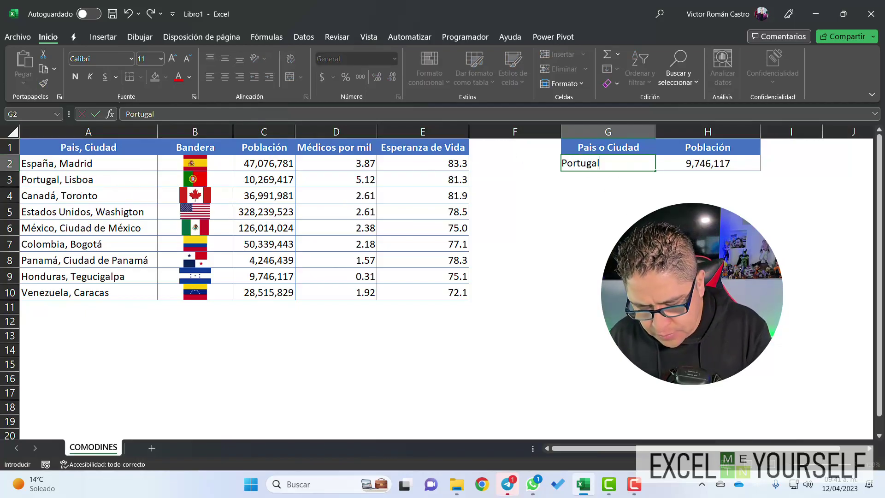
key(Return)
- Review the country list A2:A11 and H2's wildcard formula, which returns Portugal's 10,269,417
click(609, 163)
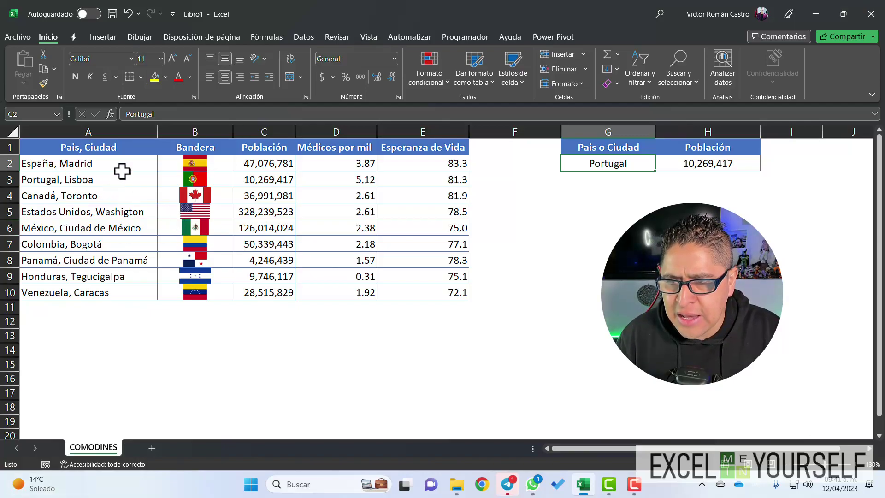
drag(120, 165, 125, 301)
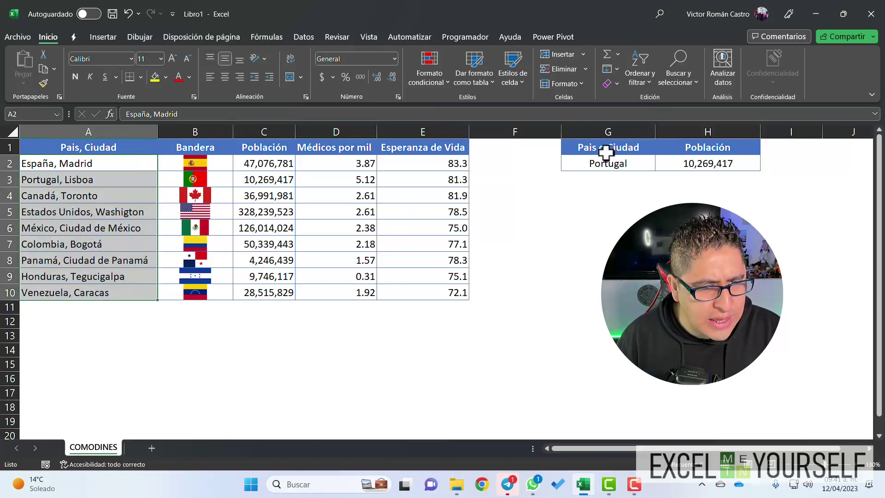
double_click(599, 164)
key(Return)
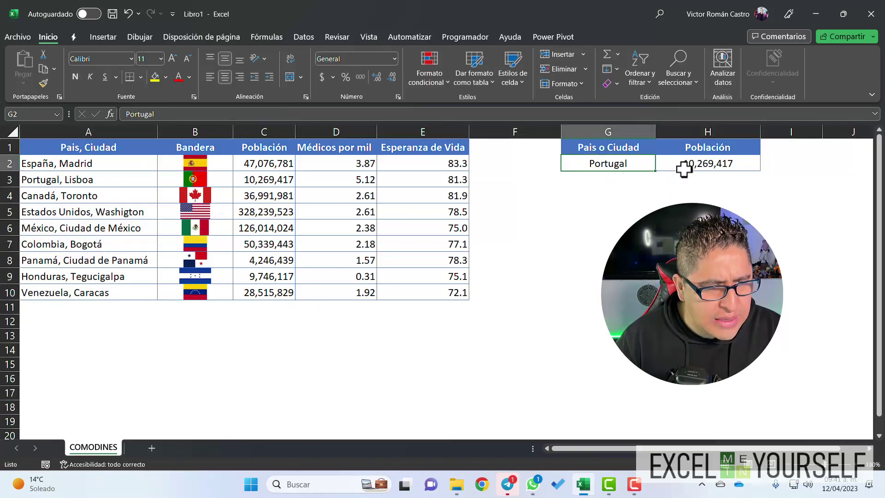
double_click(684, 167)
drag(665, 162, 612, 163)
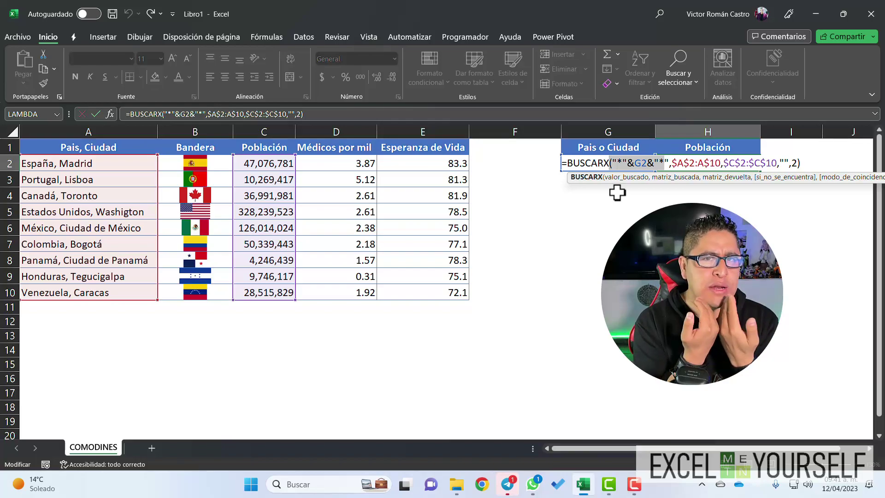
key(ctrl+Return)
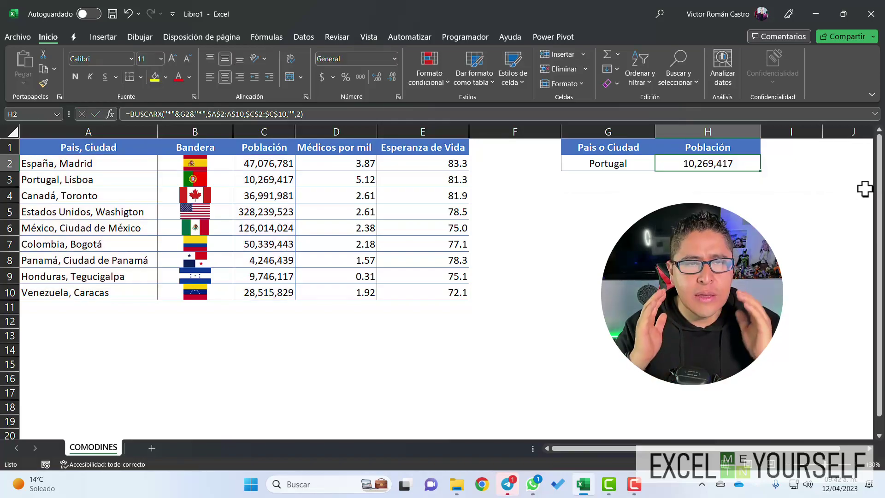